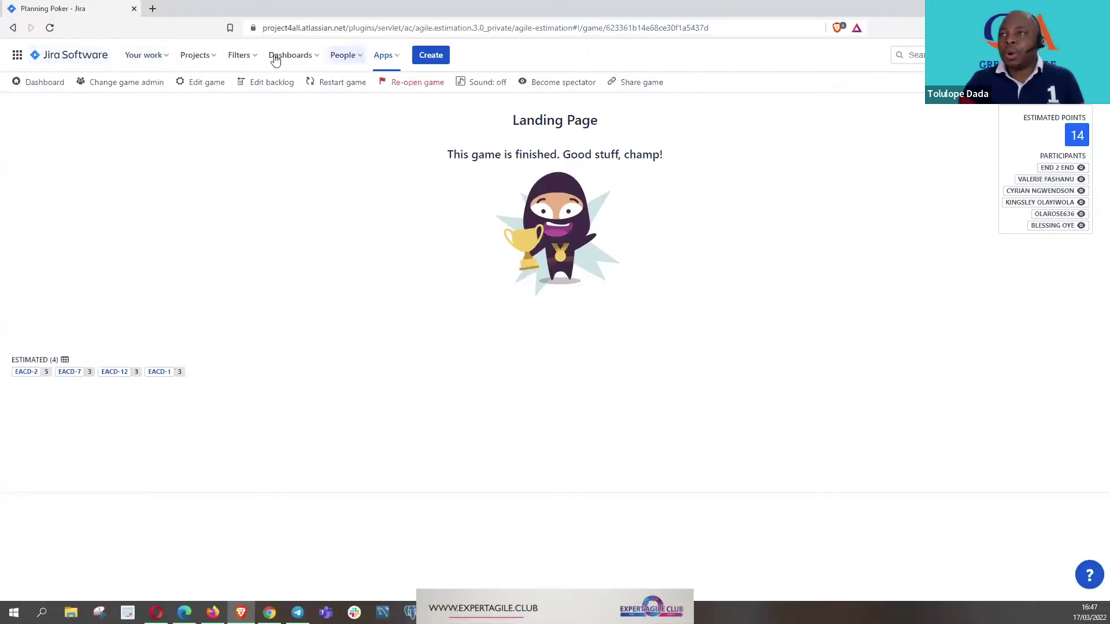
Open the EXPERT AGILE CLUB DEMO backlog and select the Payment using Bank Transfer story
click(211, 58)
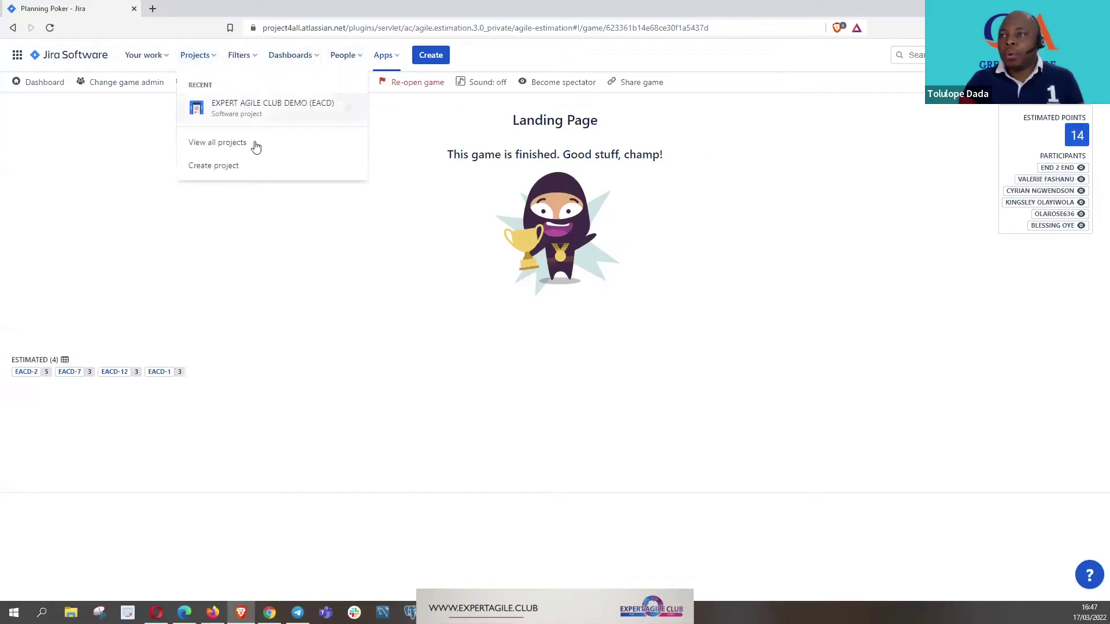
click(250, 111)
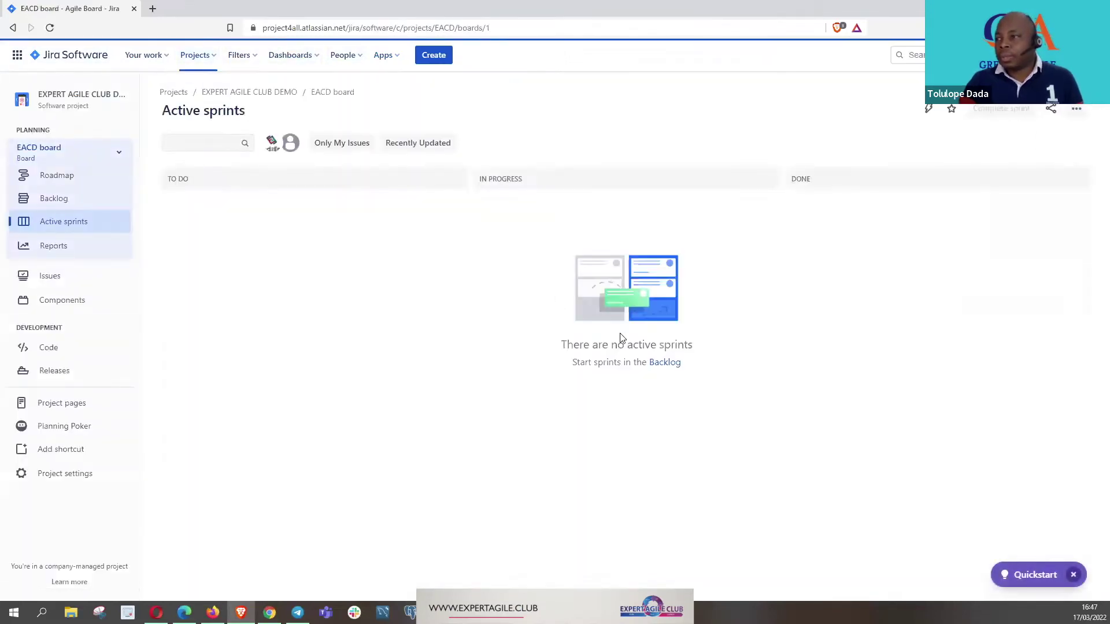
click(664, 364)
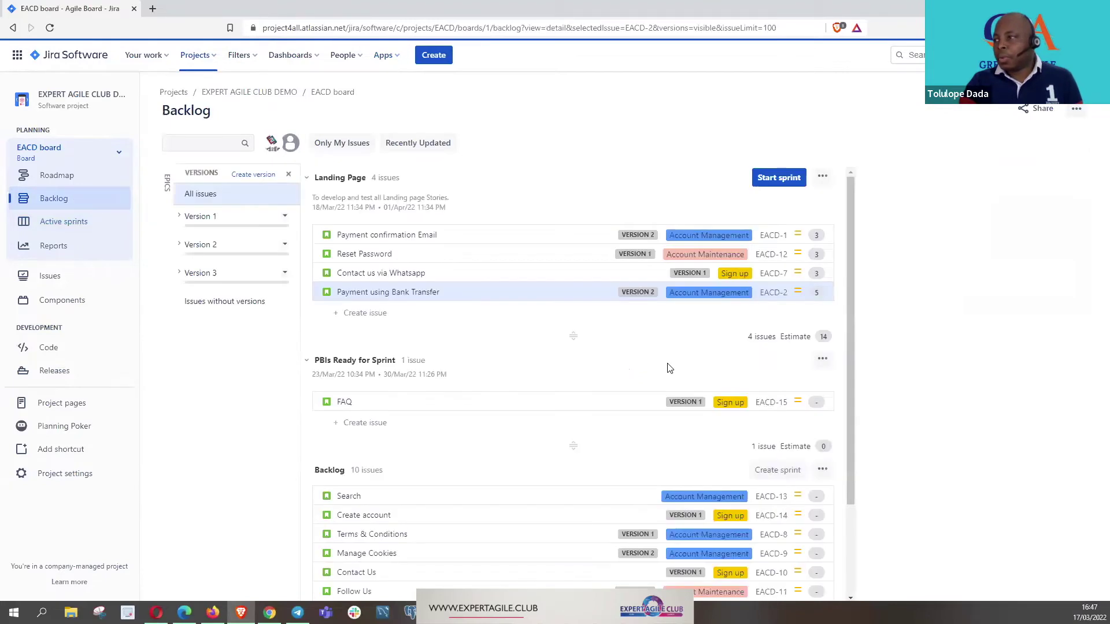
click(815, 298)
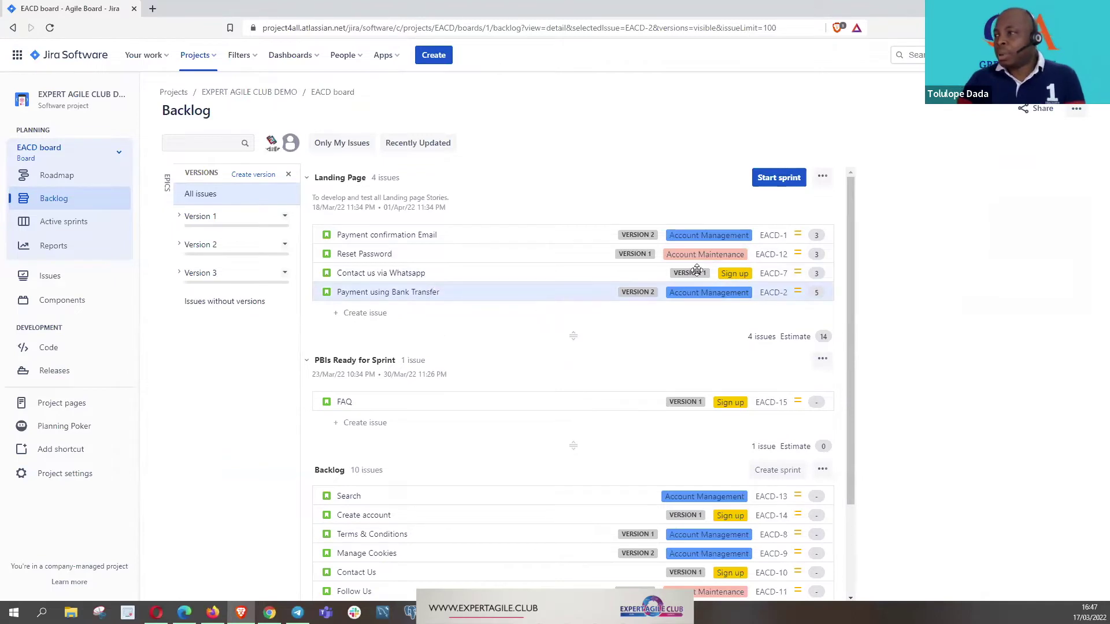
Start the Landing Page sprint with its four issues, running to 01/Apr/22
click(778, 179)
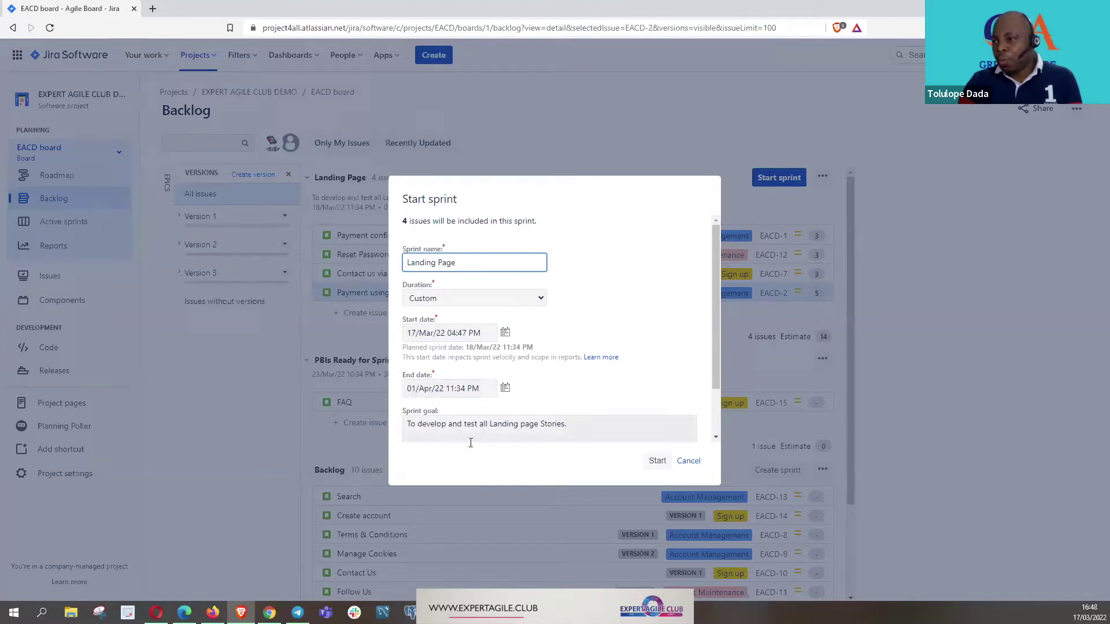
scroll(471, 442, down, 2)
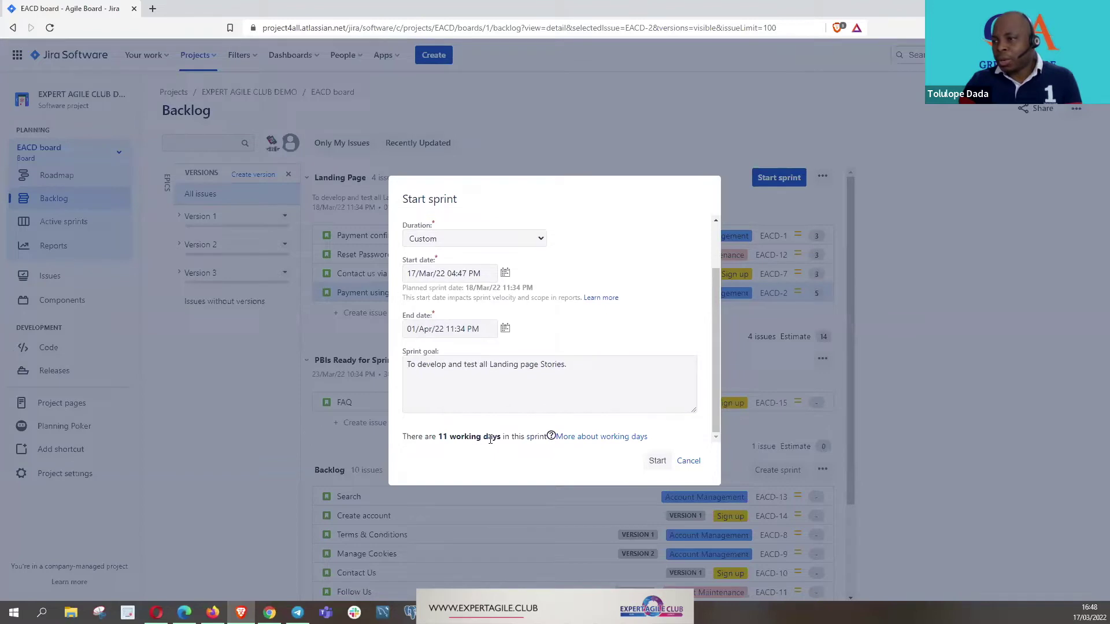
drag(502, 437, 433, 437)
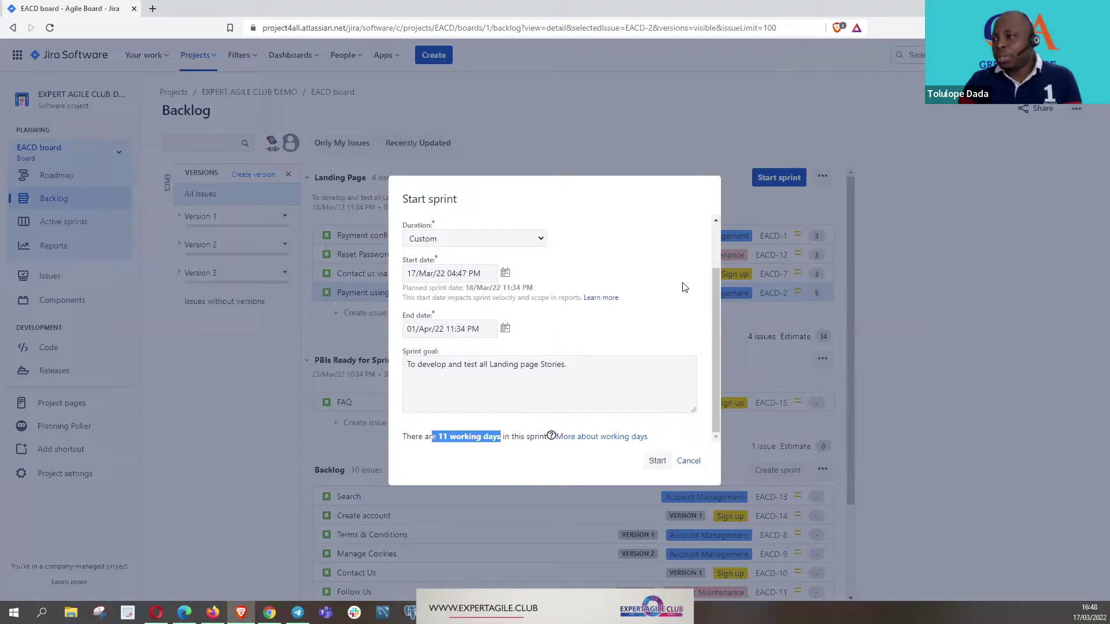
mouse_move(715, 284)
mouse_down()
mouse_move(716, 247)
mouse_move(717, 286)
mouse_up()
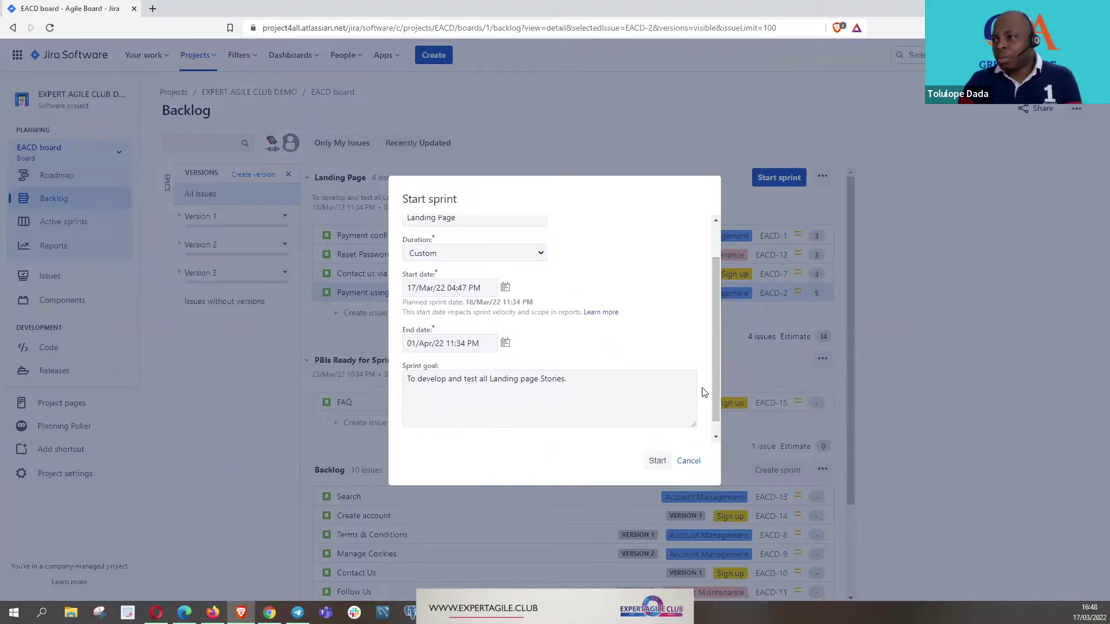
click(658, 461)
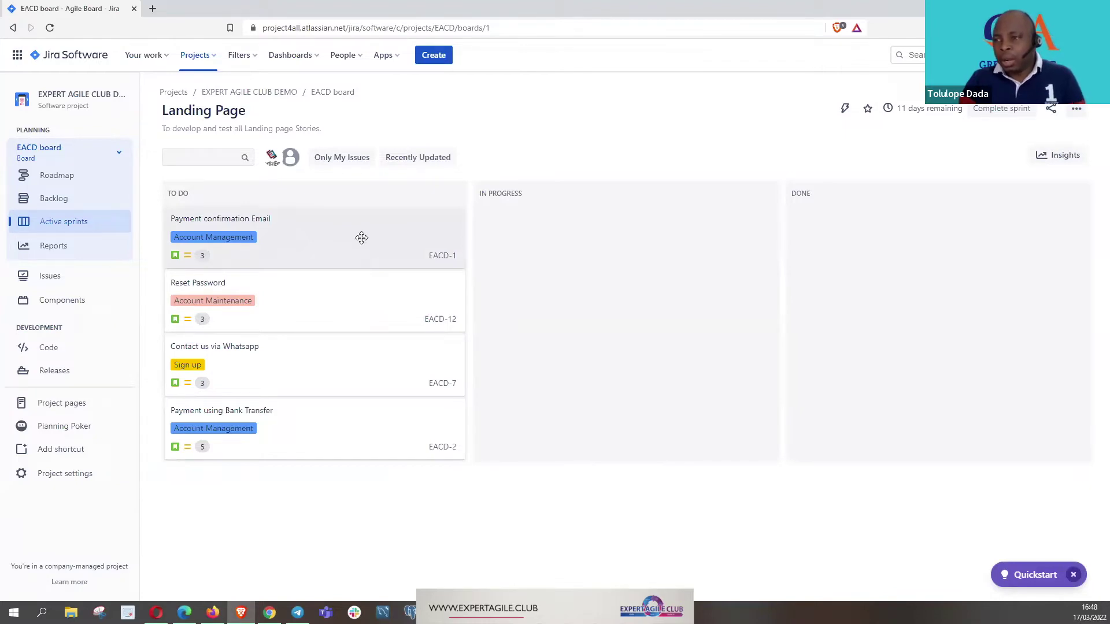
Open the Payment confirmation Email story (EACD-1) from the sprint board
click(358, 238)
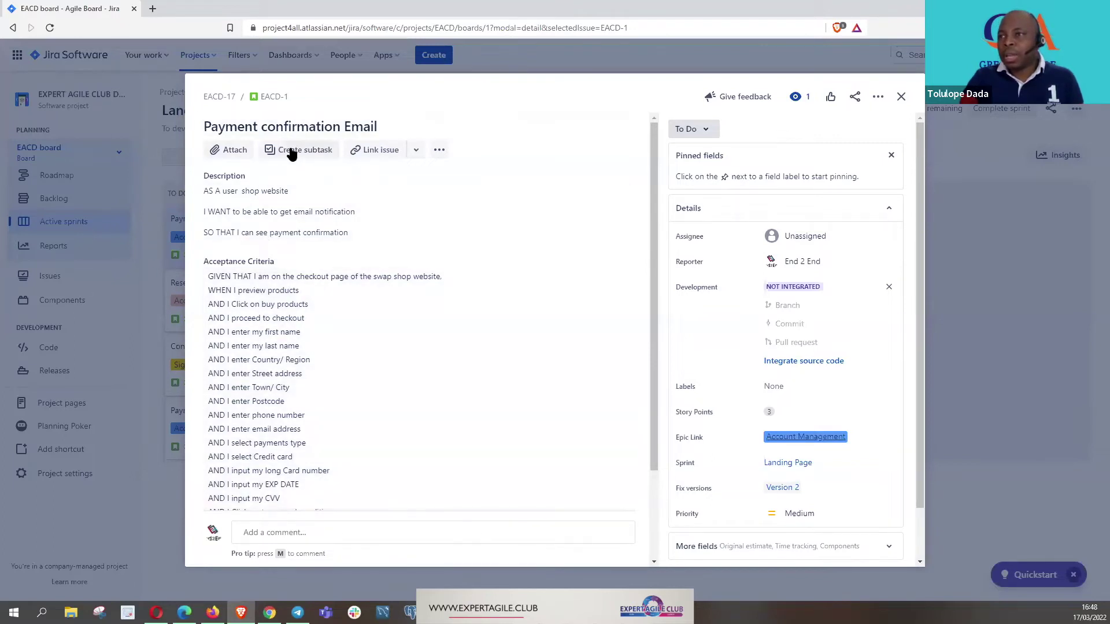
Add DEV and TEST subtasks to the Payment confirmation Email story
click(292, 149)
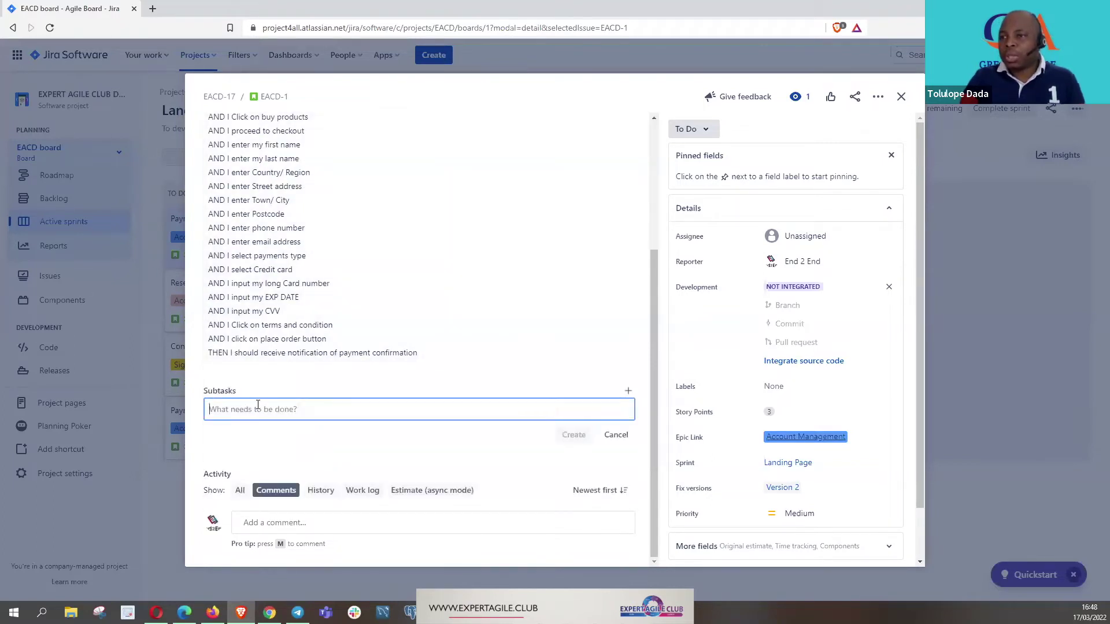
text(DE)
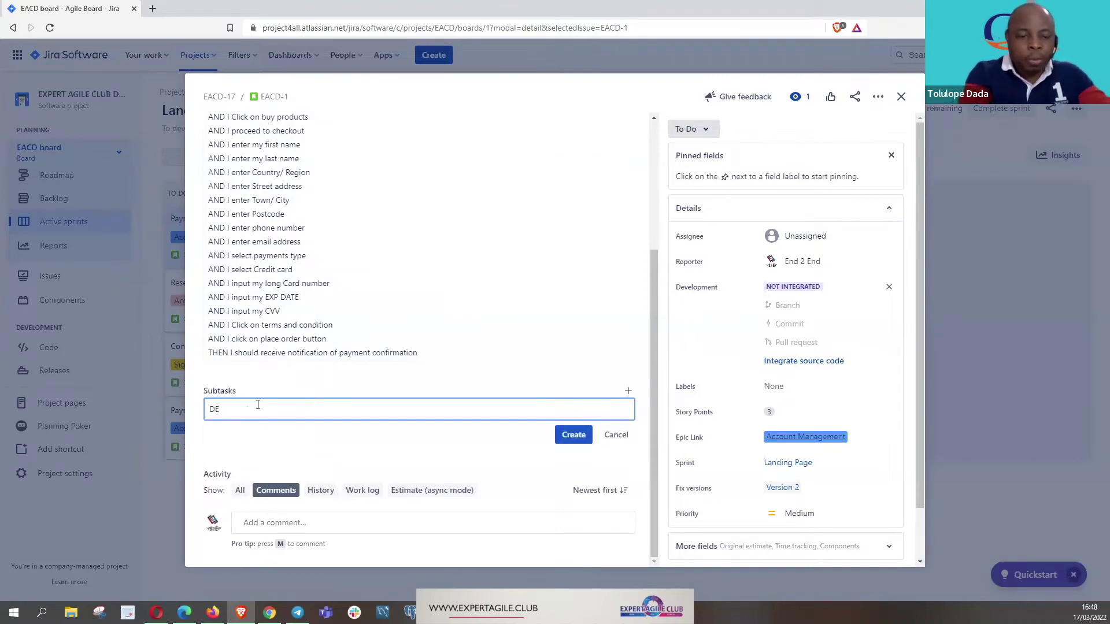
text(V)
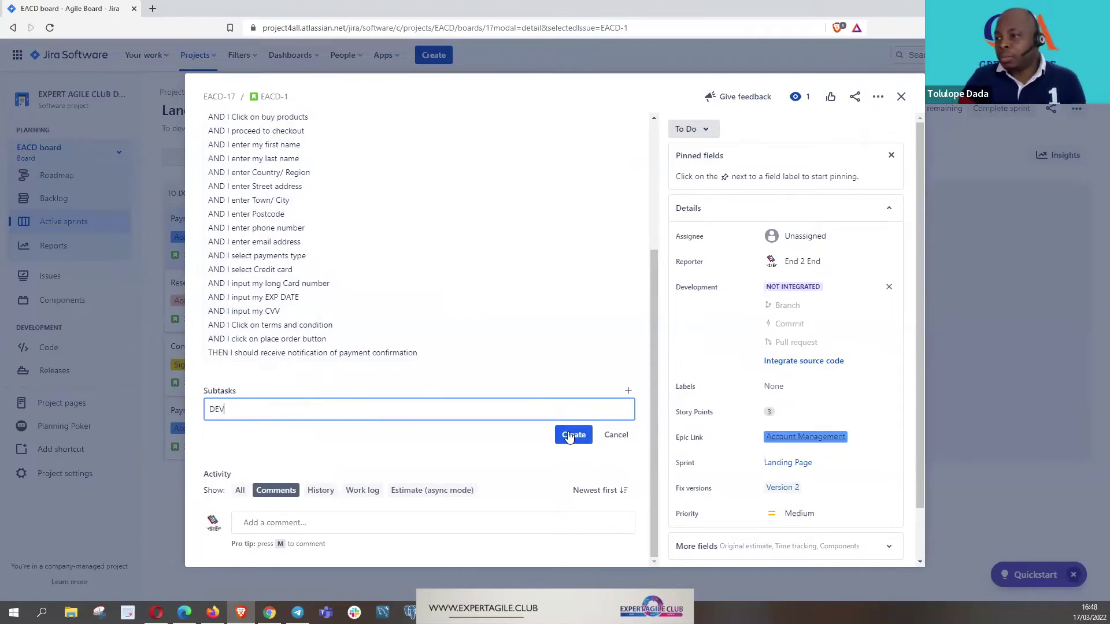
click(573, 435)
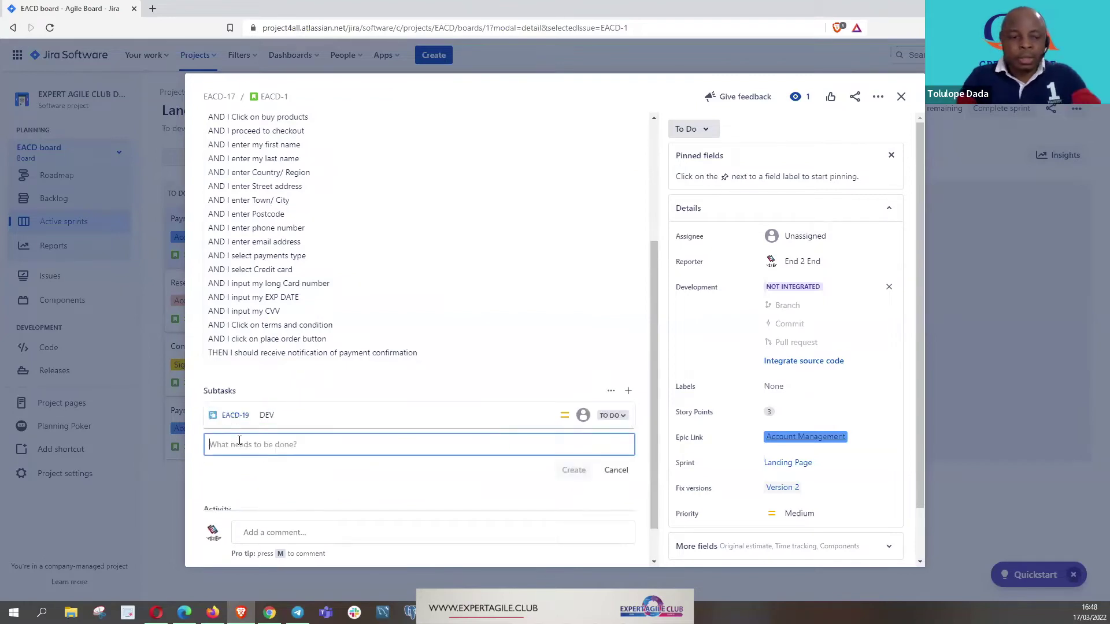
text(TE)
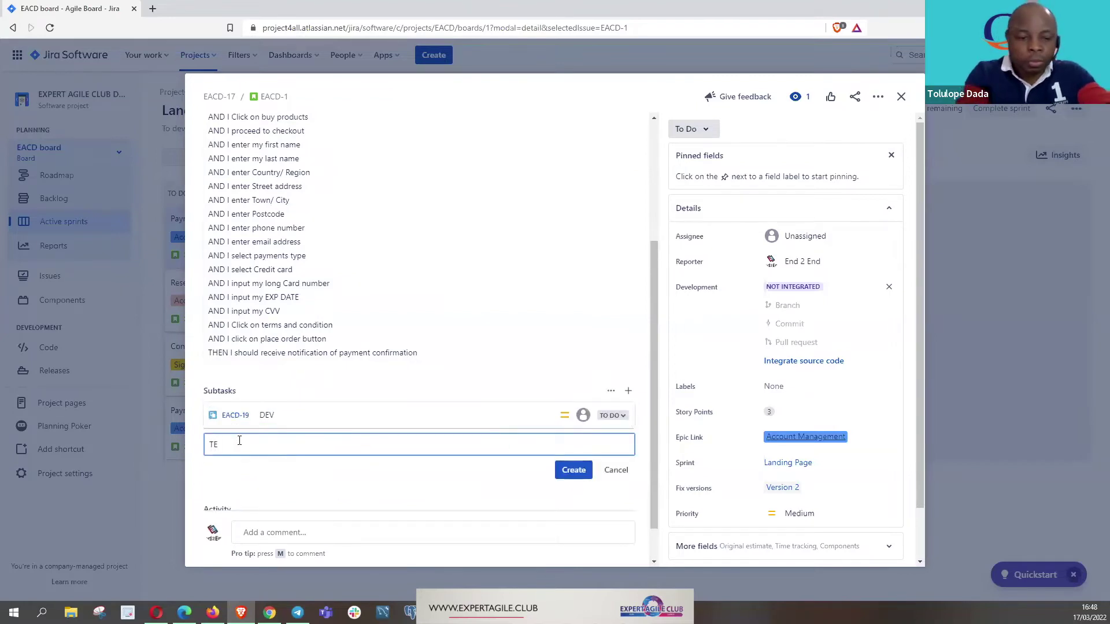
text(ST)
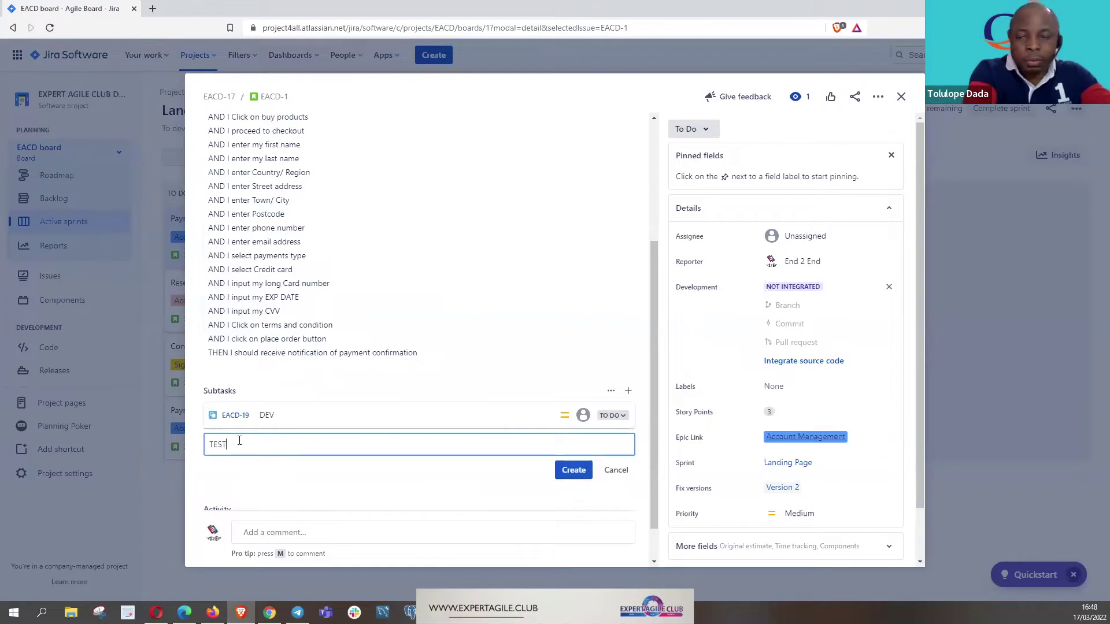
click(574, 470)
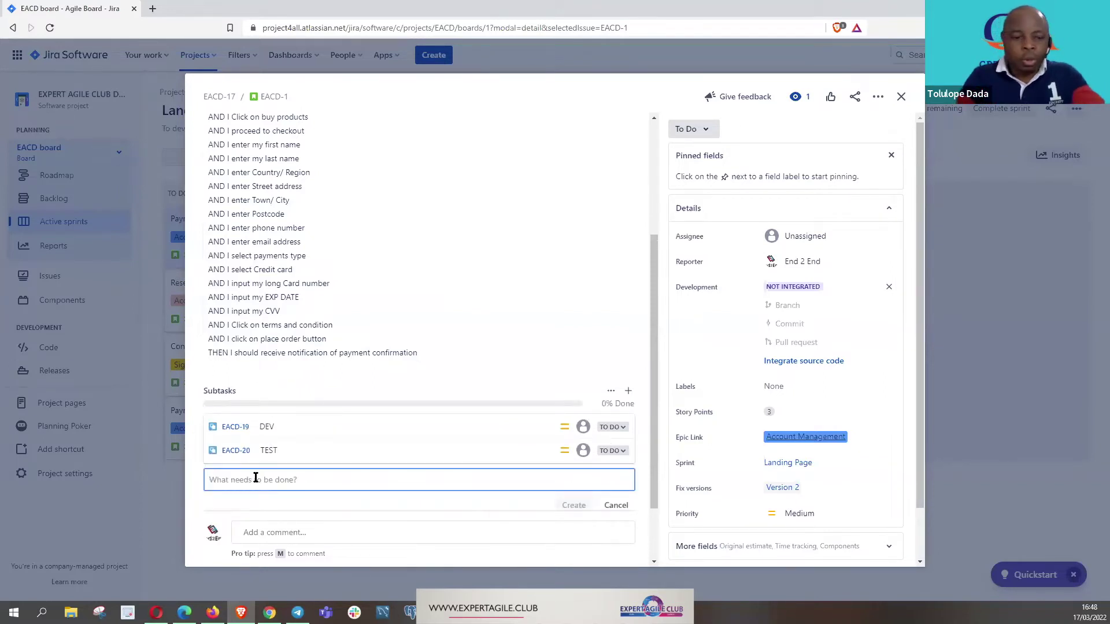
Add the UI subtask, then close the story details to return to the board
text(UI)
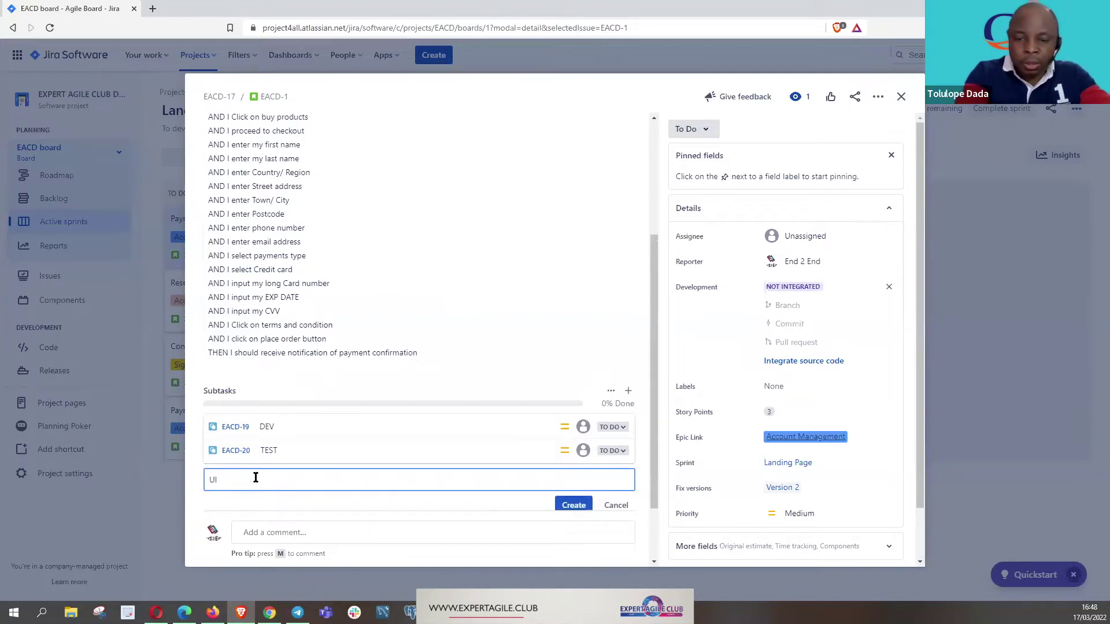
key(BackSpace)
text(I)
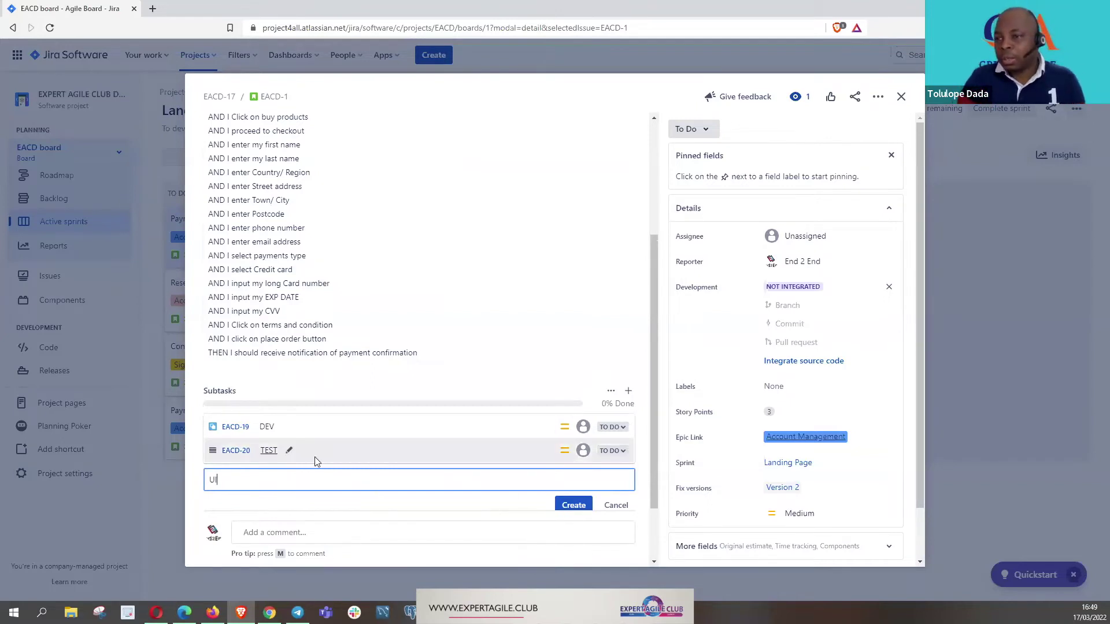
click(583, 506)
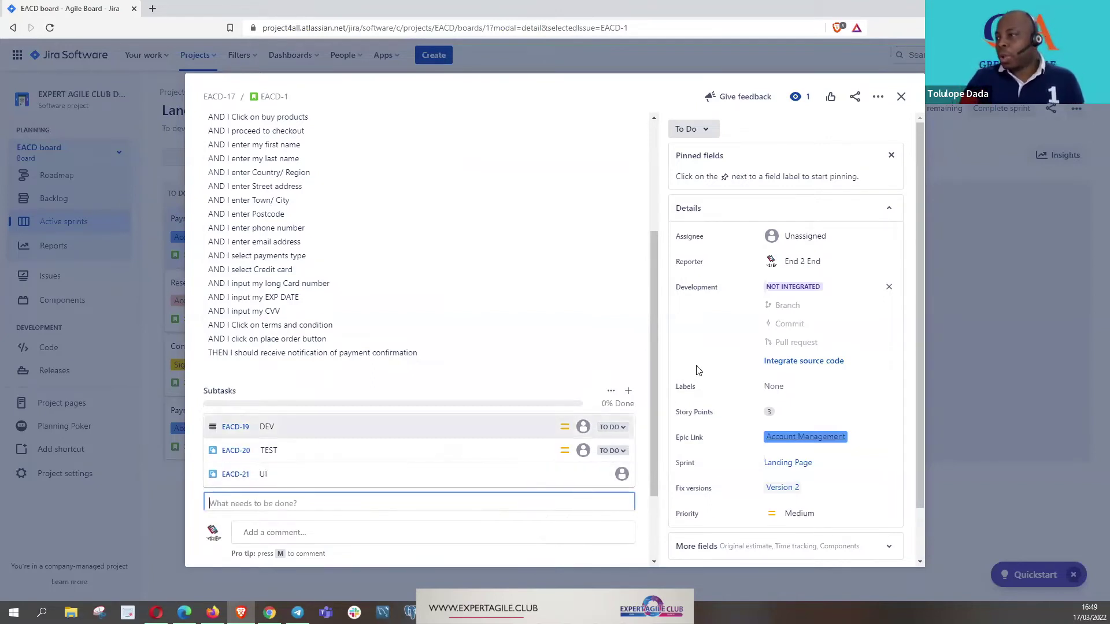
click(900, 97)
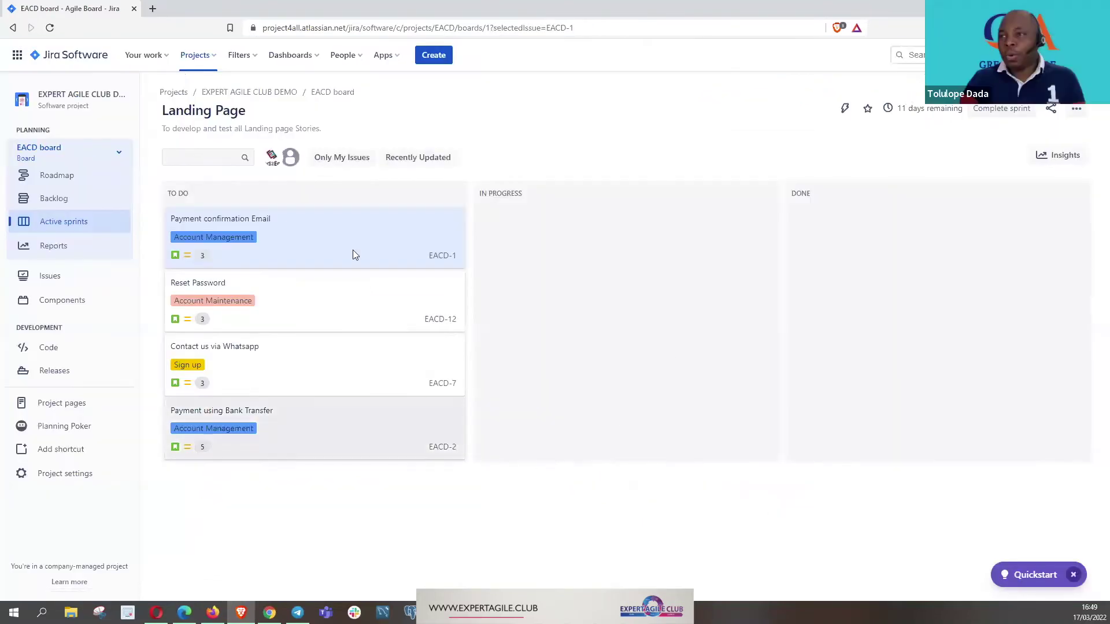
Reload the board and move the DEV, TEST and UI subtasks to In Progress
click(51, 29)
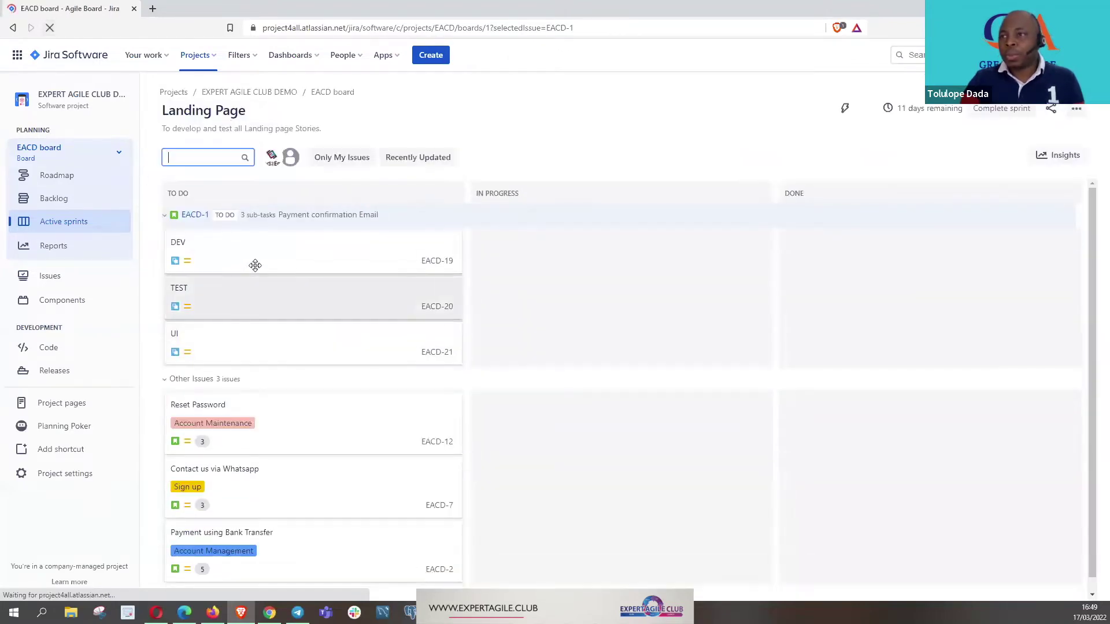
drag(254, 266, 590, 277)
drag(290, 268, 612, 283)
drag(329, 262, 659, 270)
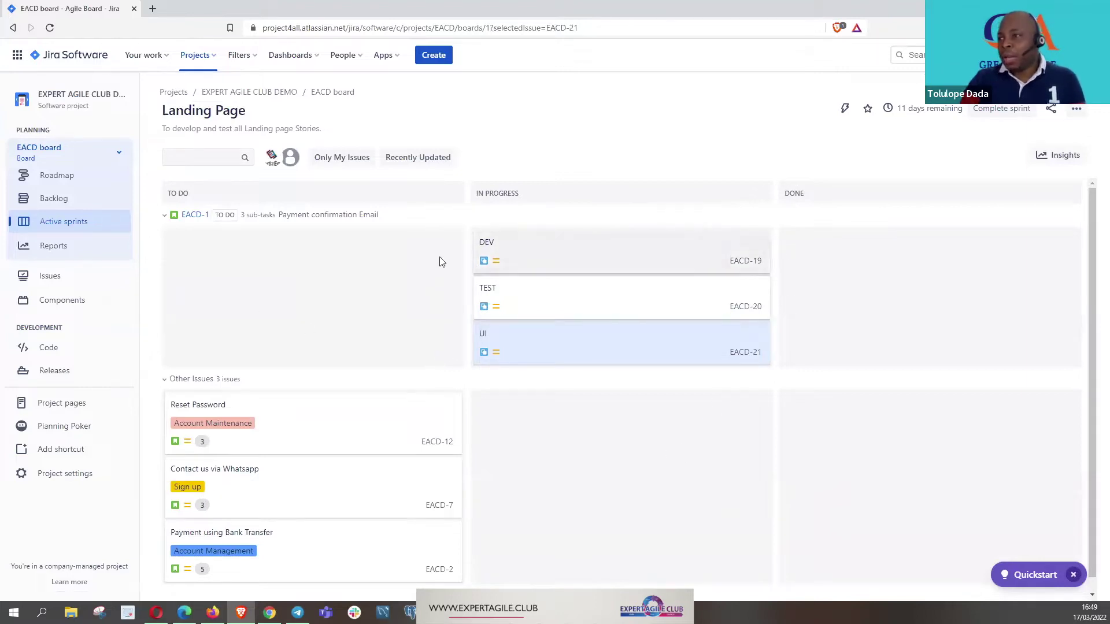
Move DEV, UI and TEST to Done and mark parent story EACD-1 Done
drag(556, 240, 850, 250)
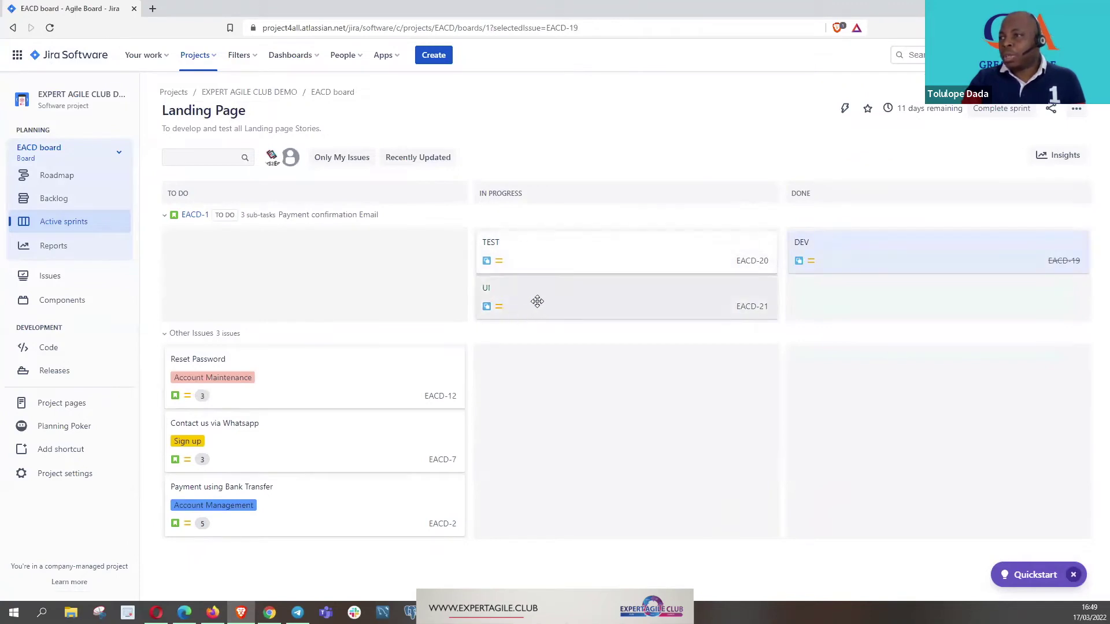
drag(536, 299, 847, 307)
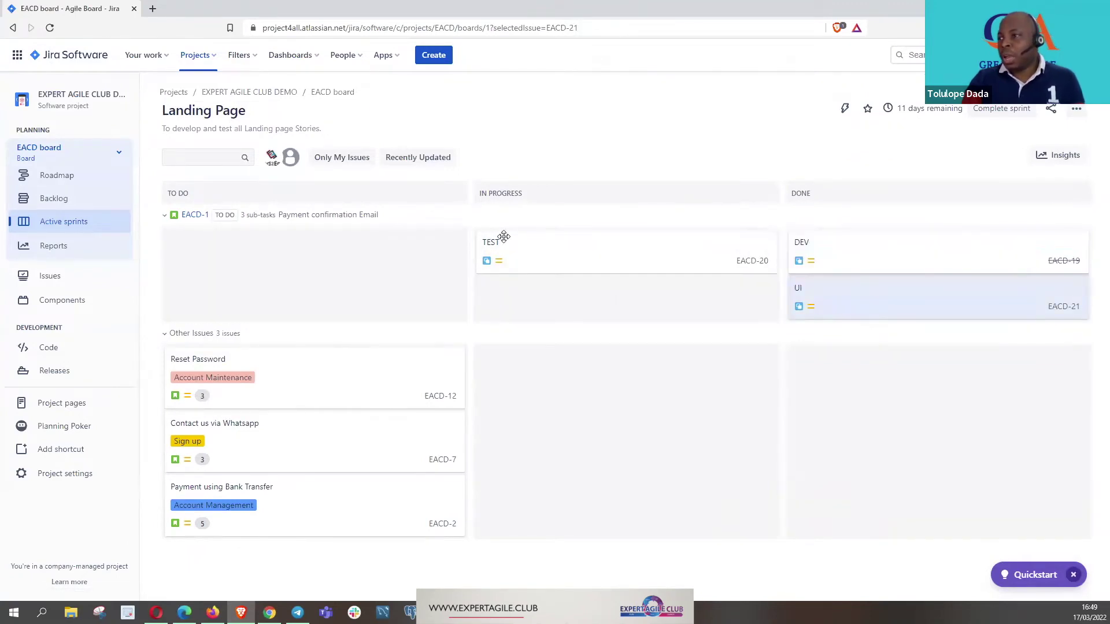
drag(549, 253, 862, 287)
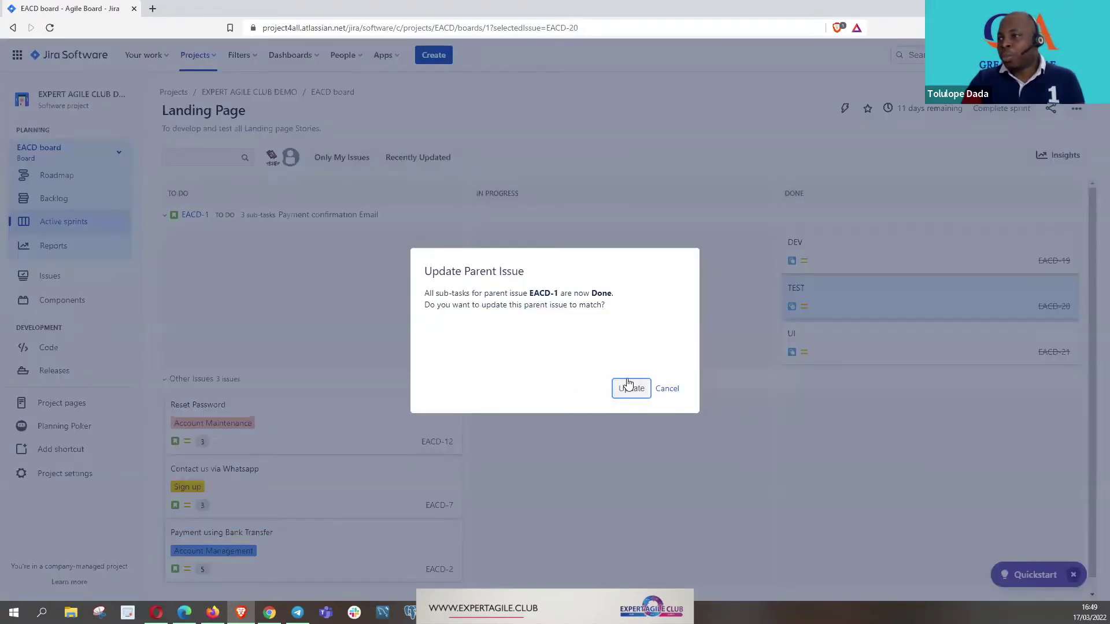
click(628, 386)
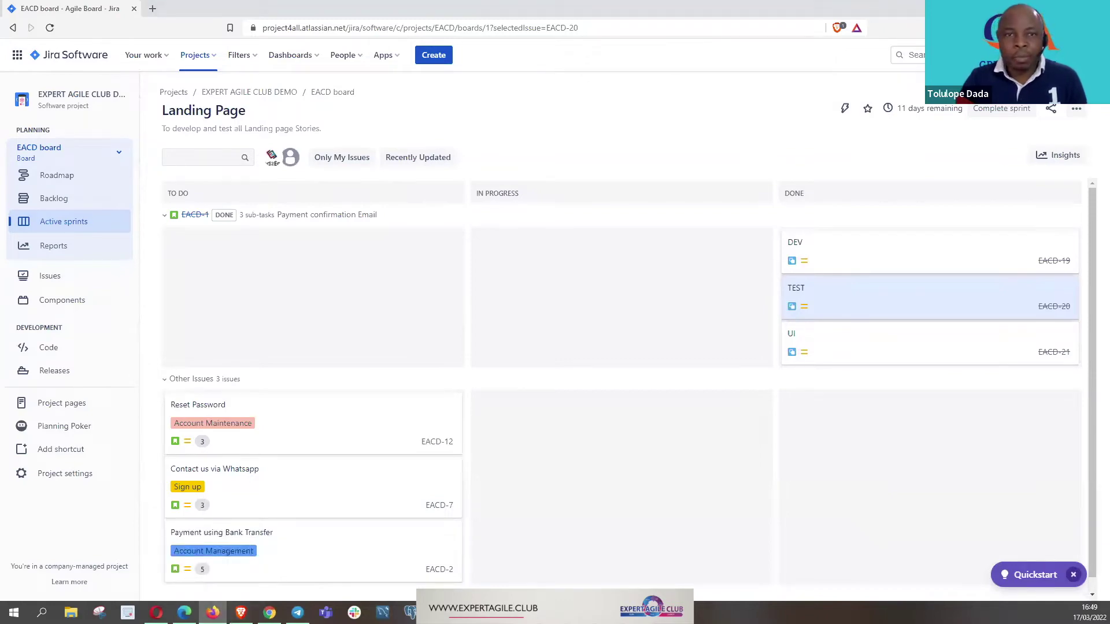
key(alt+Tab)
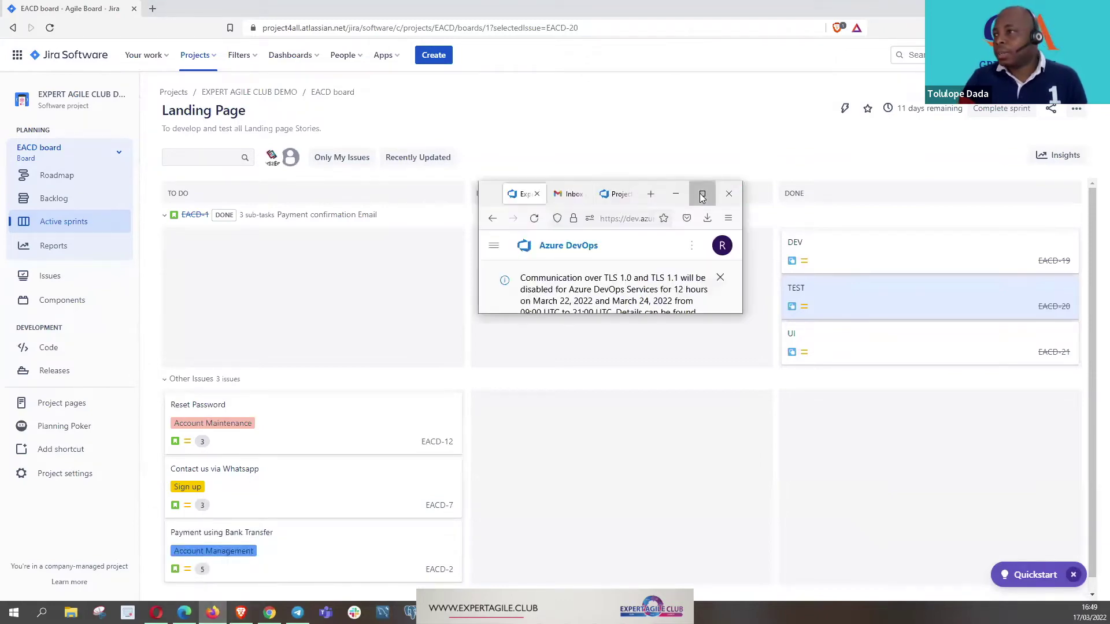
Maximize the Azure DevOps browser window to fill the screen
click(699, 193)
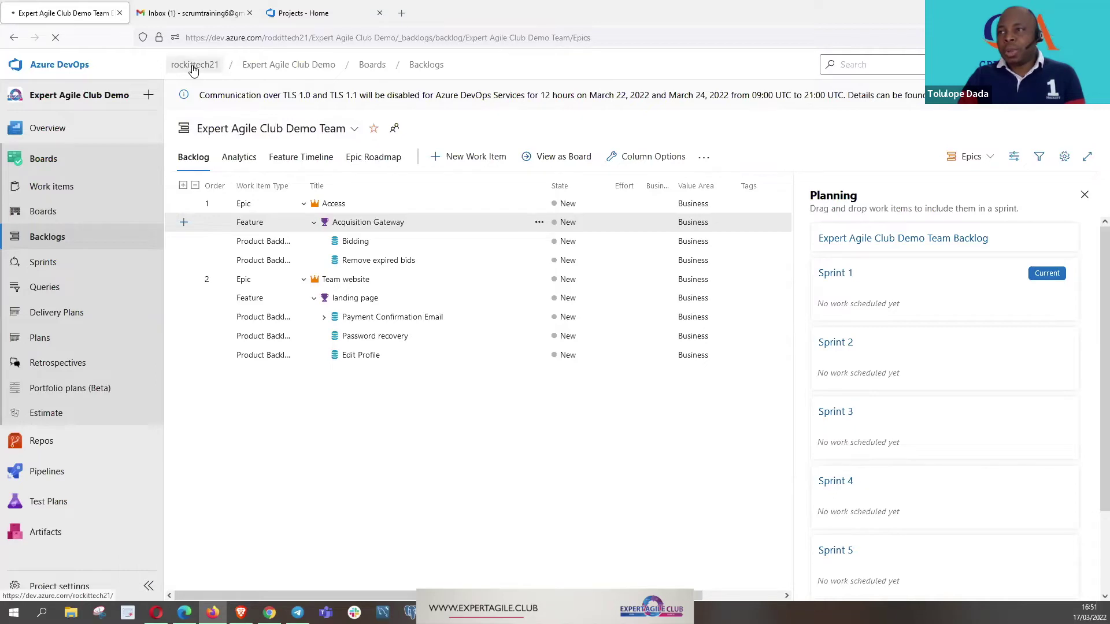
Open Expert Agile Club Demo from the organization's project list and view its work items
scroll(351, 218, down, 1)
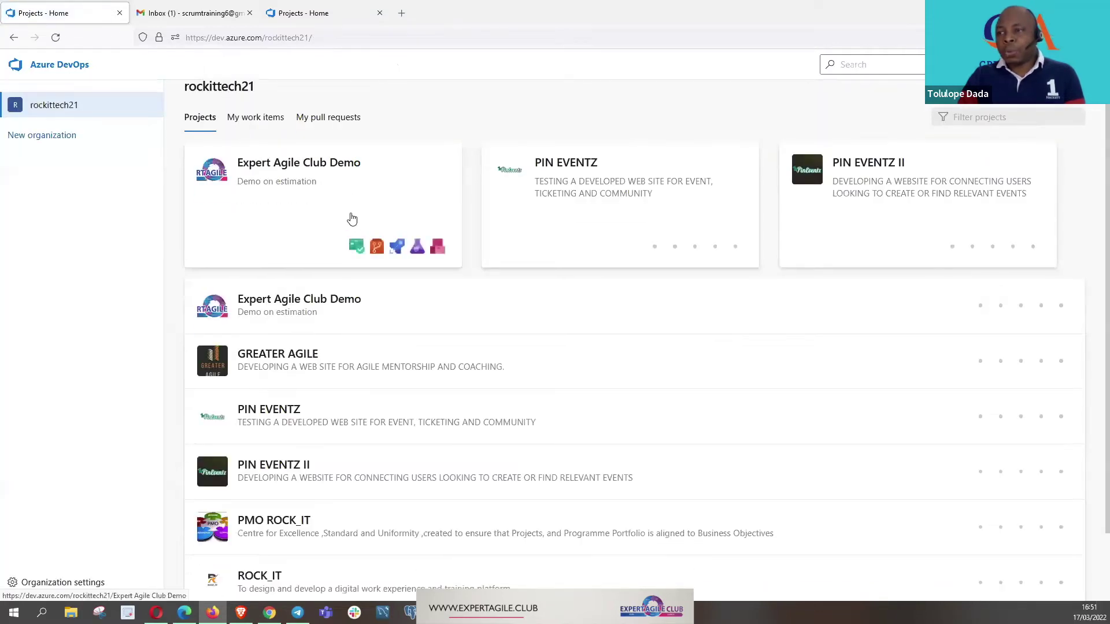
scroll(353, 219, down, 2)
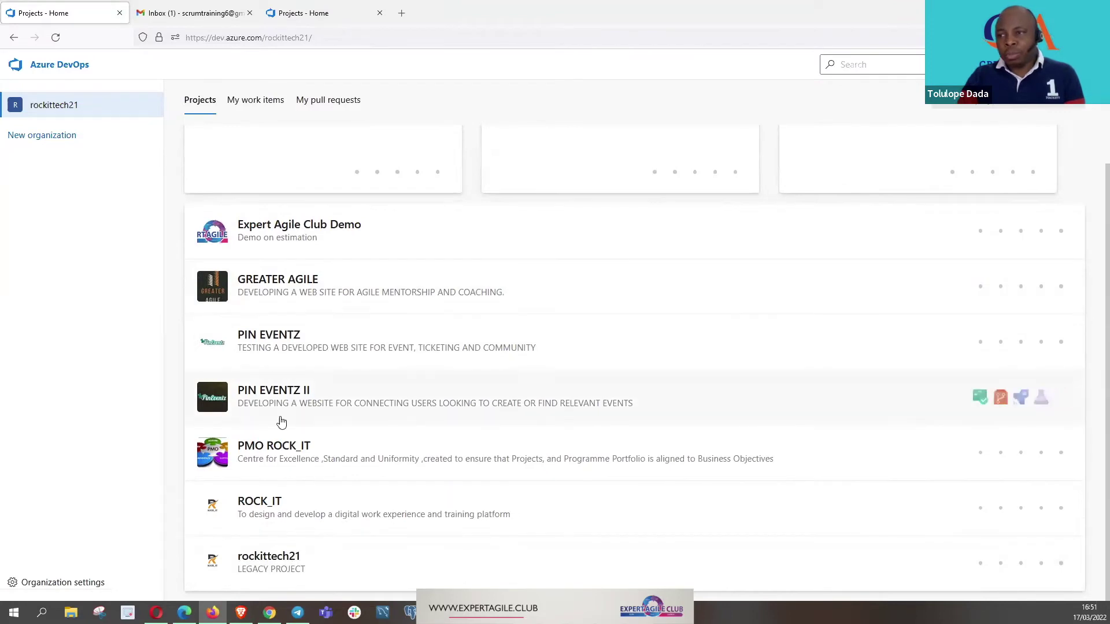
click(271, 239)
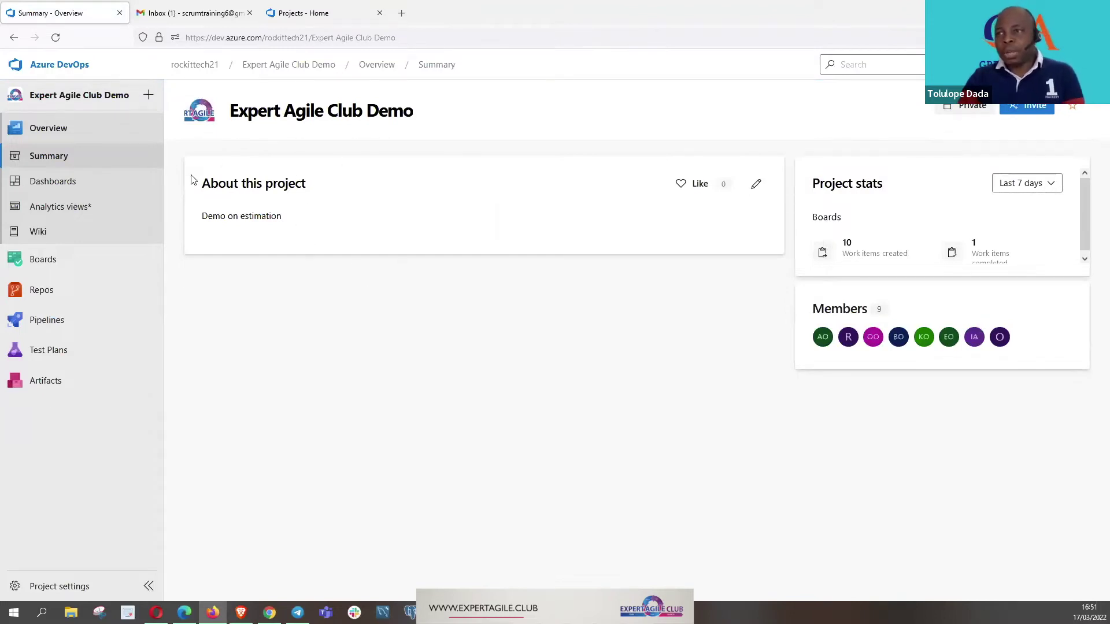
click(46, 258)
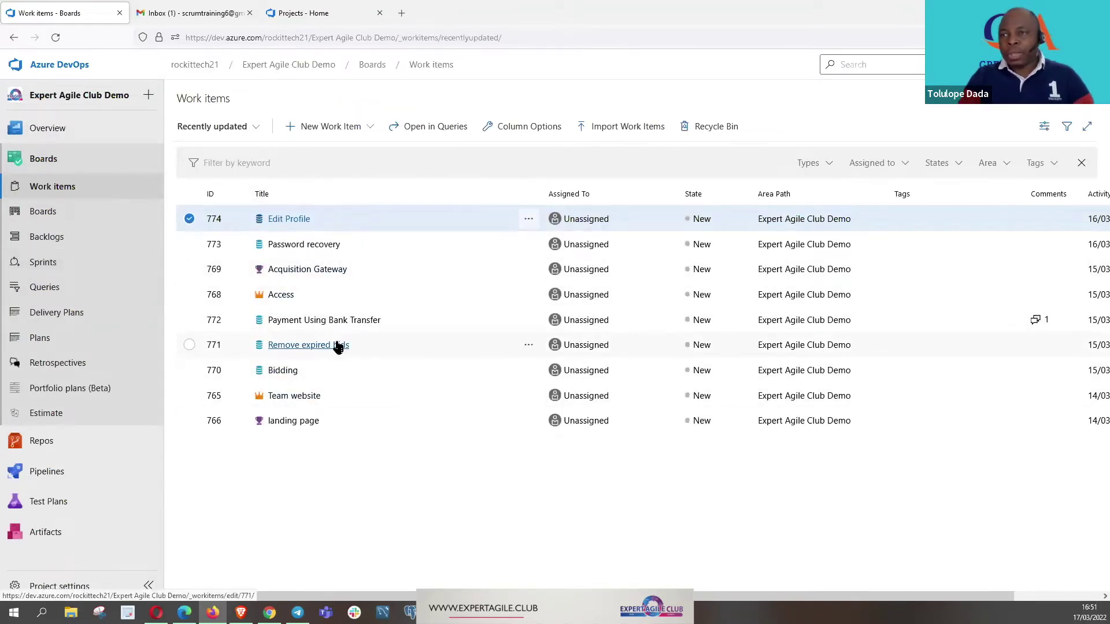
Open the team backlog and switch it to the Epics level
click(47, 238)
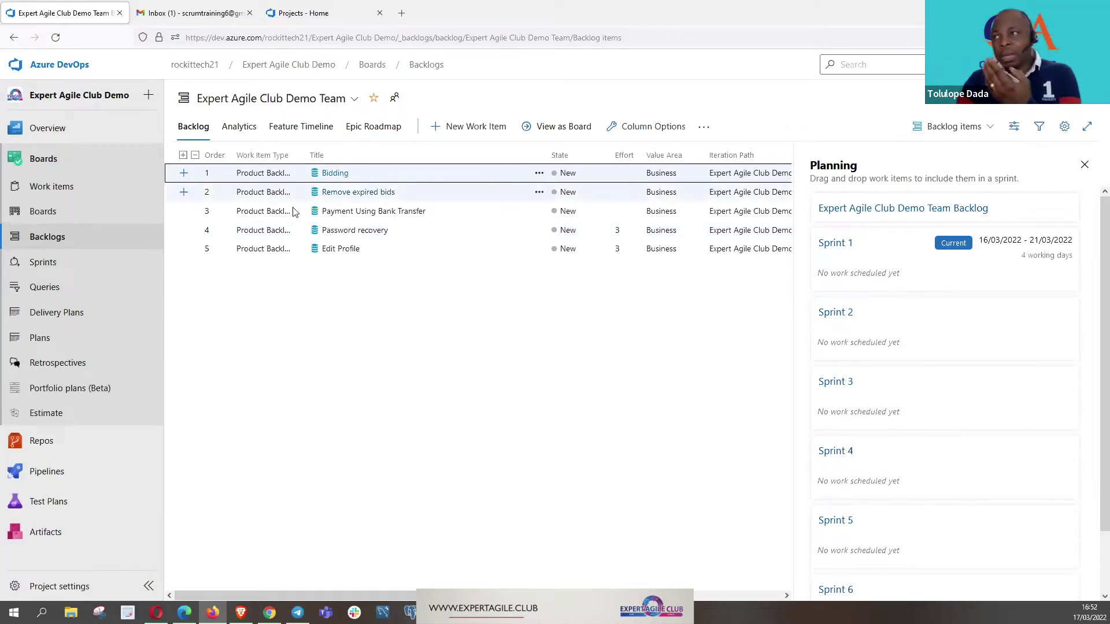
click(989, 127)
click(941, 152)
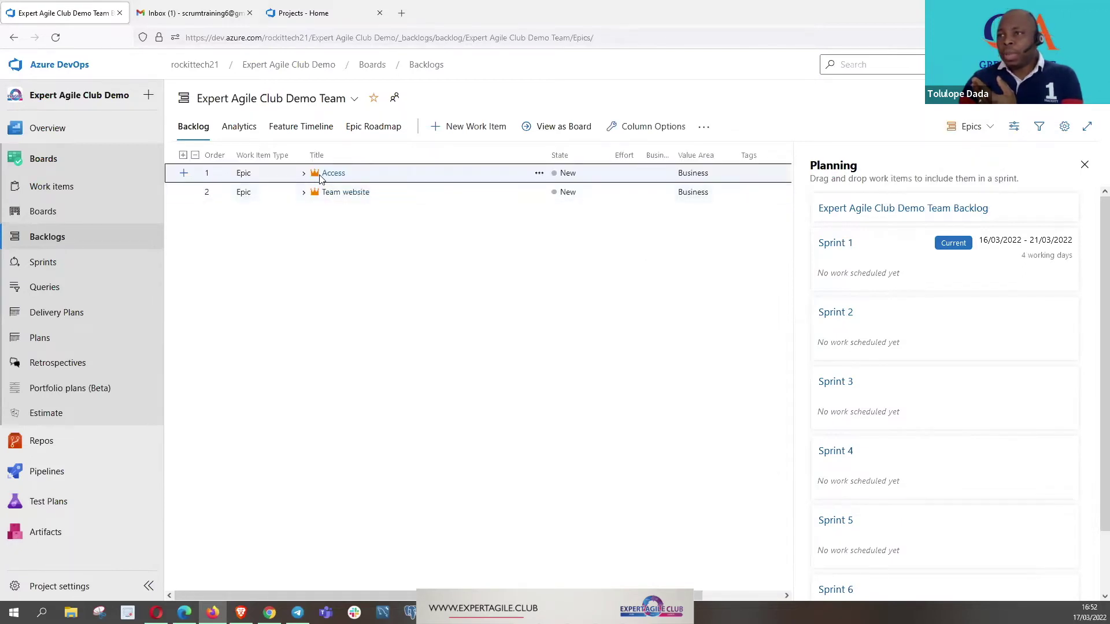
click(303, 173)
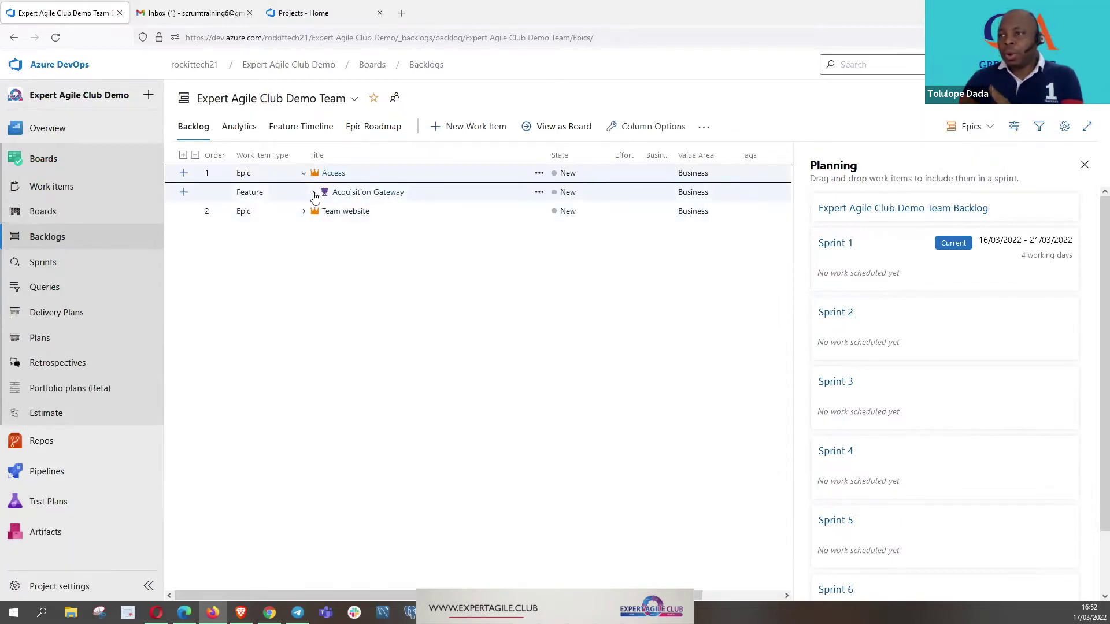
click(313, 194)
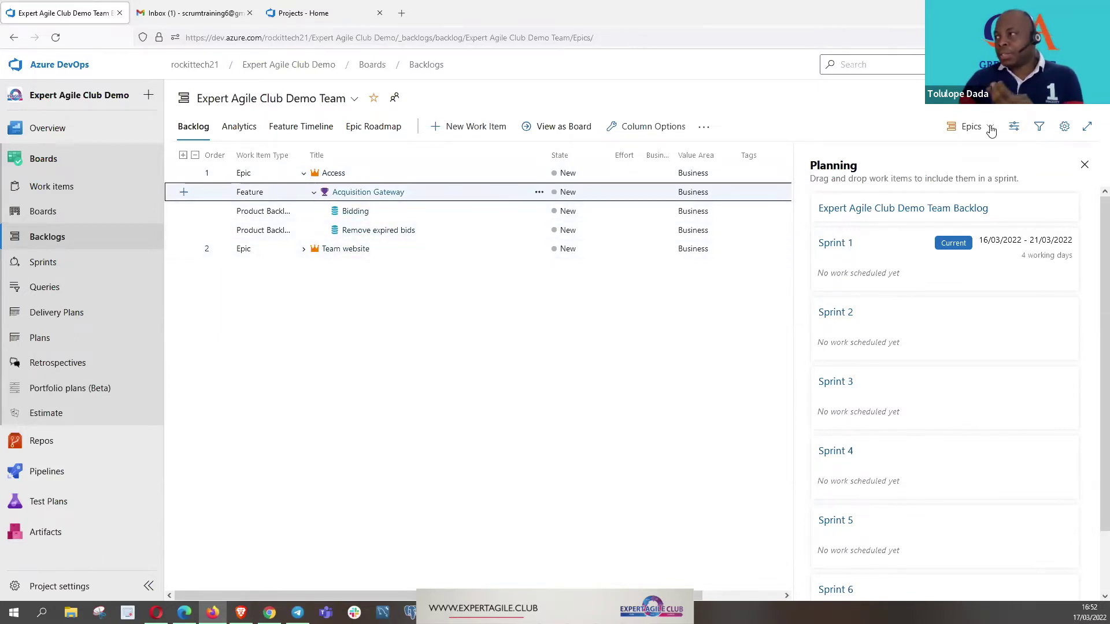
click(970, 127)
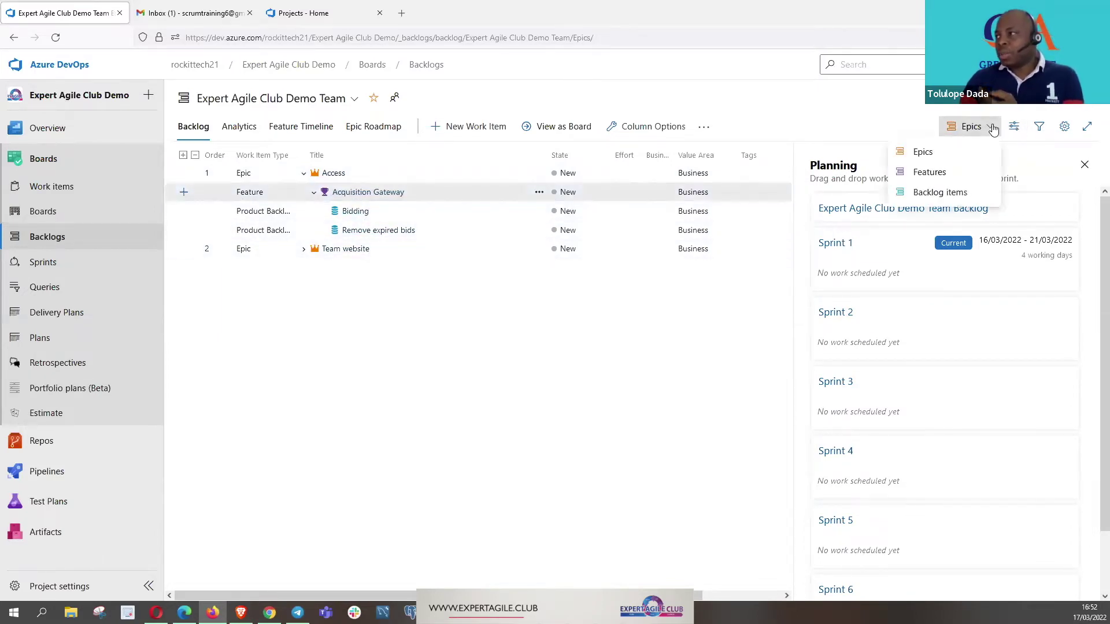
click(938, 193)
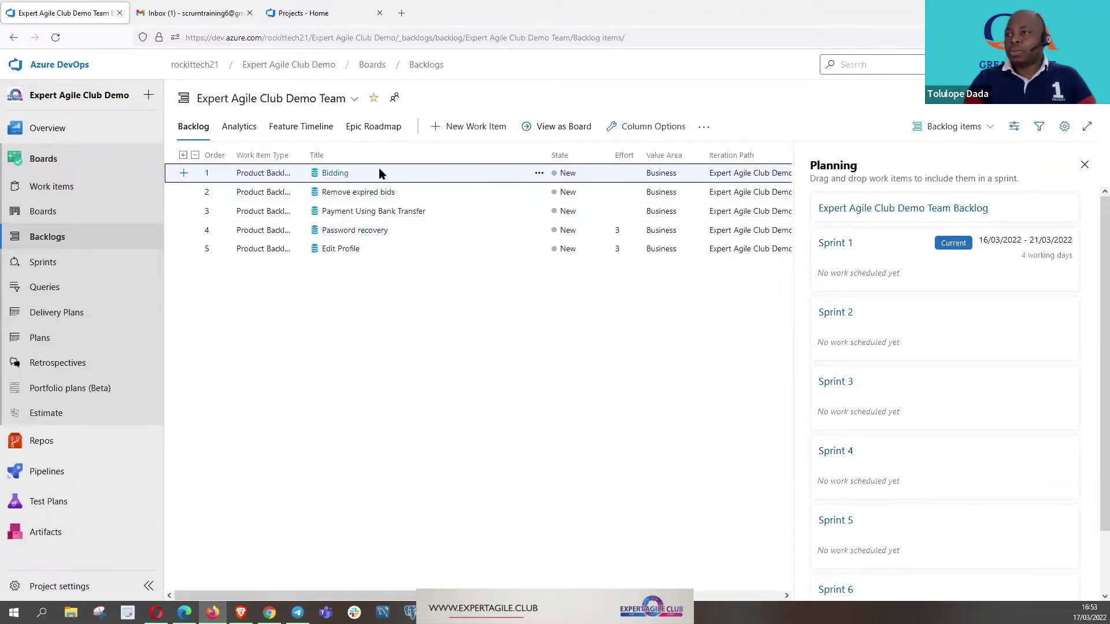
Drag Bidding, Remove expired bids, Payment Using Bank Transfer and Password recovery into Sprint 1
drag(379, 173, 842, 274)
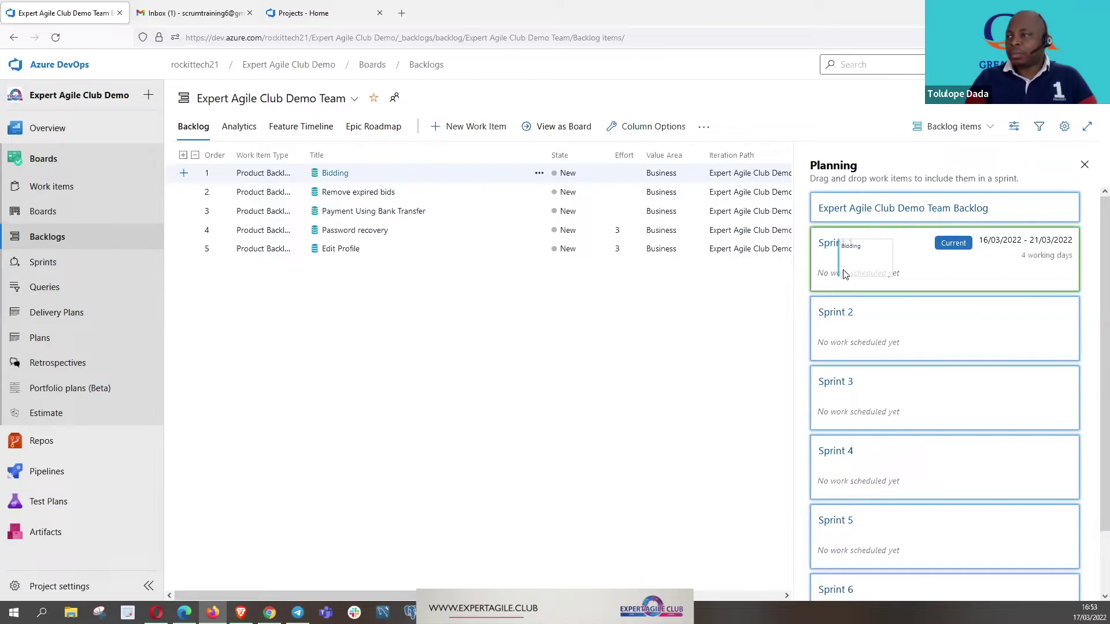
drag(844, 274, 850, 270)
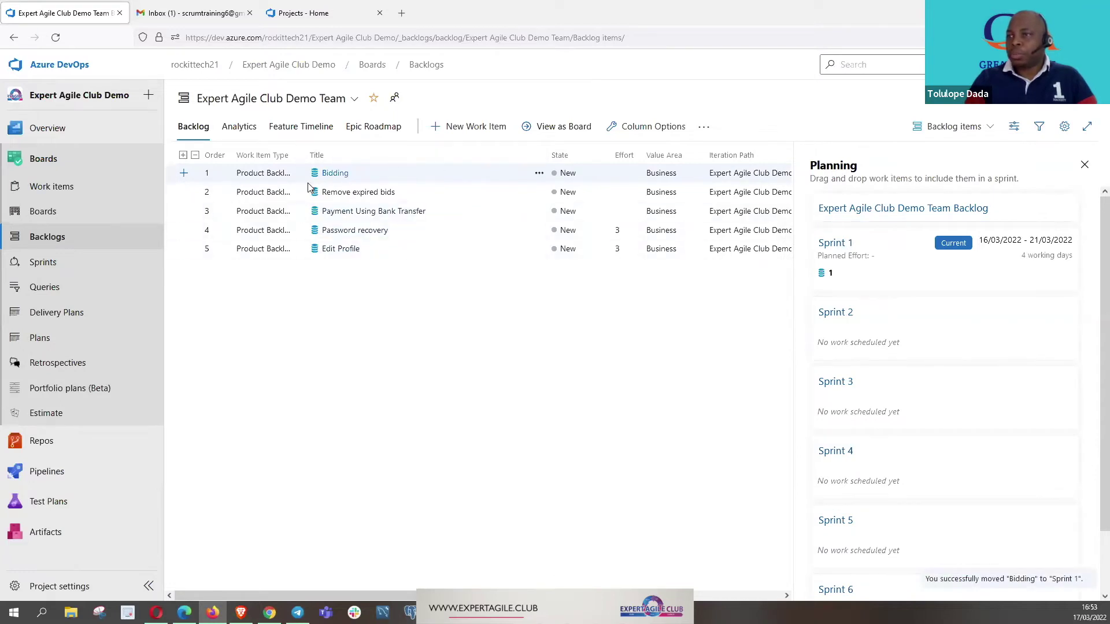
drag(341, 193, 871, 274)
drag(324, 210, 870, 266)
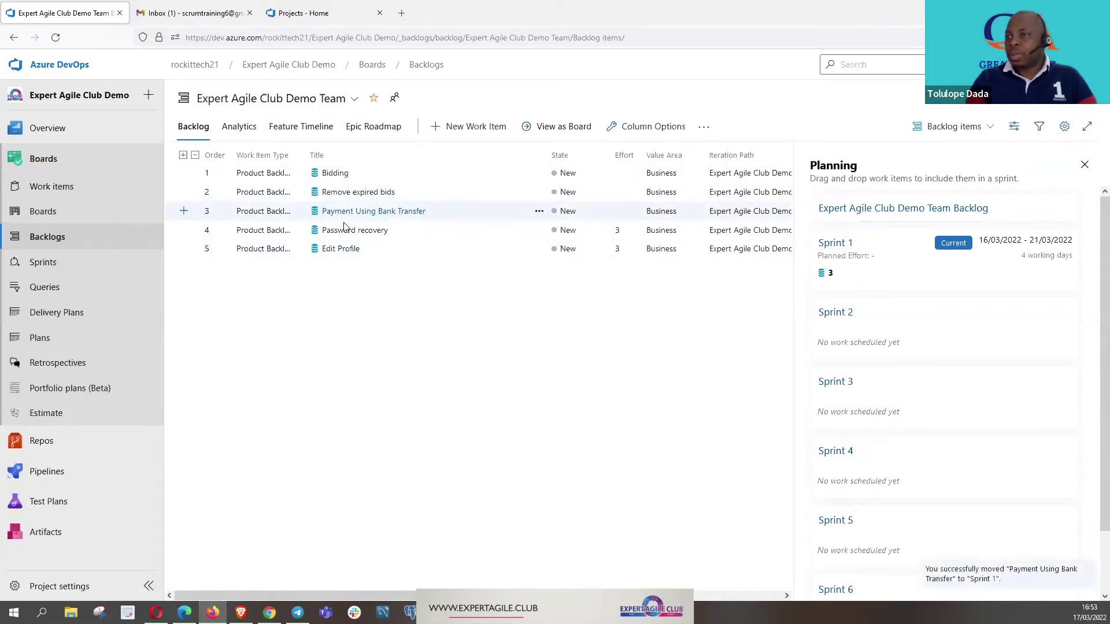
drag(352, 230, 867, 280)
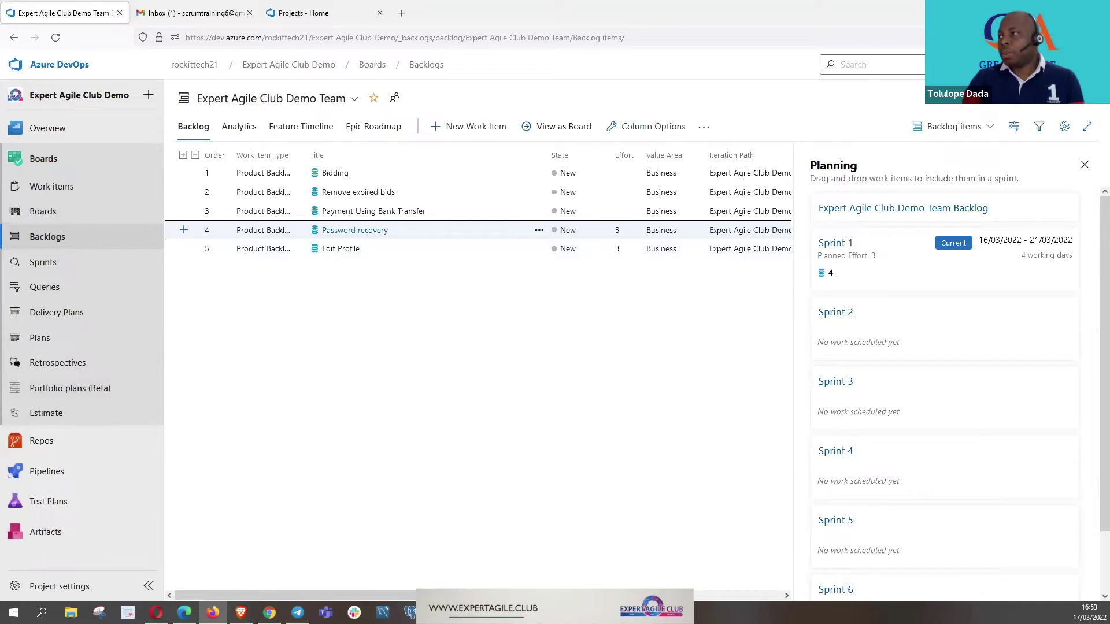
click(953, 64)
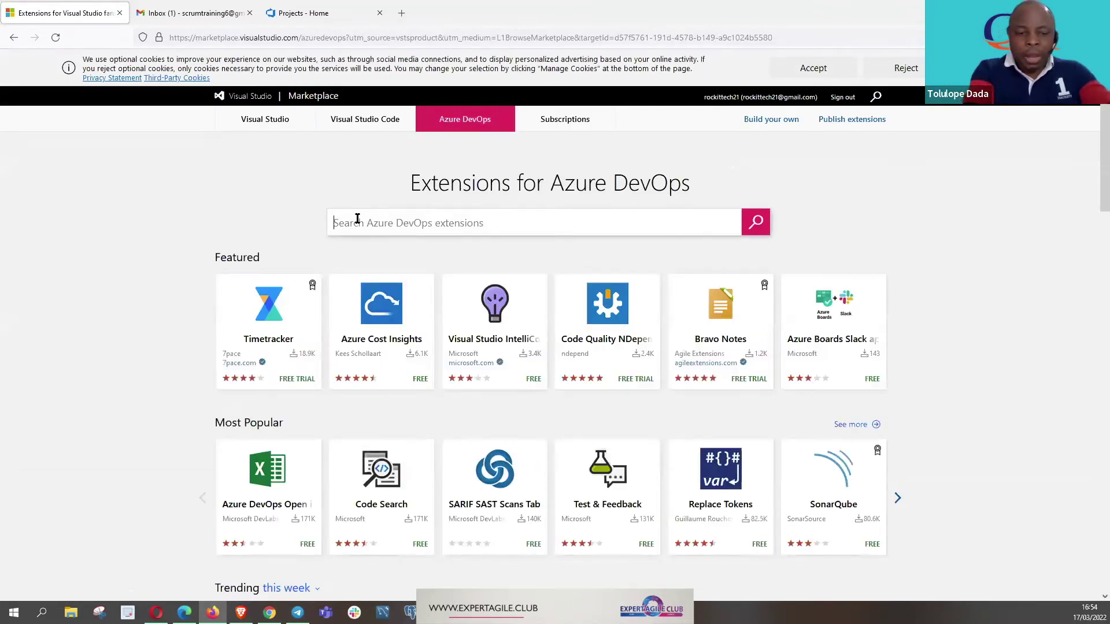
Search the Marketplace for estimation extensions, then go back to the Azure DevOps backlog
text(estimate)
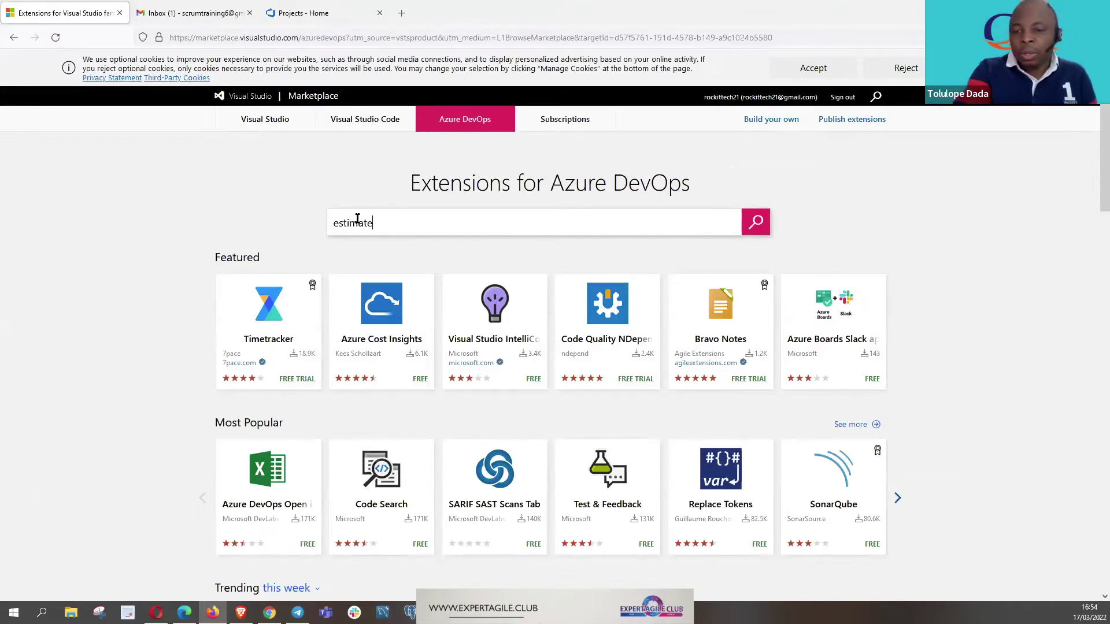
key(Return)
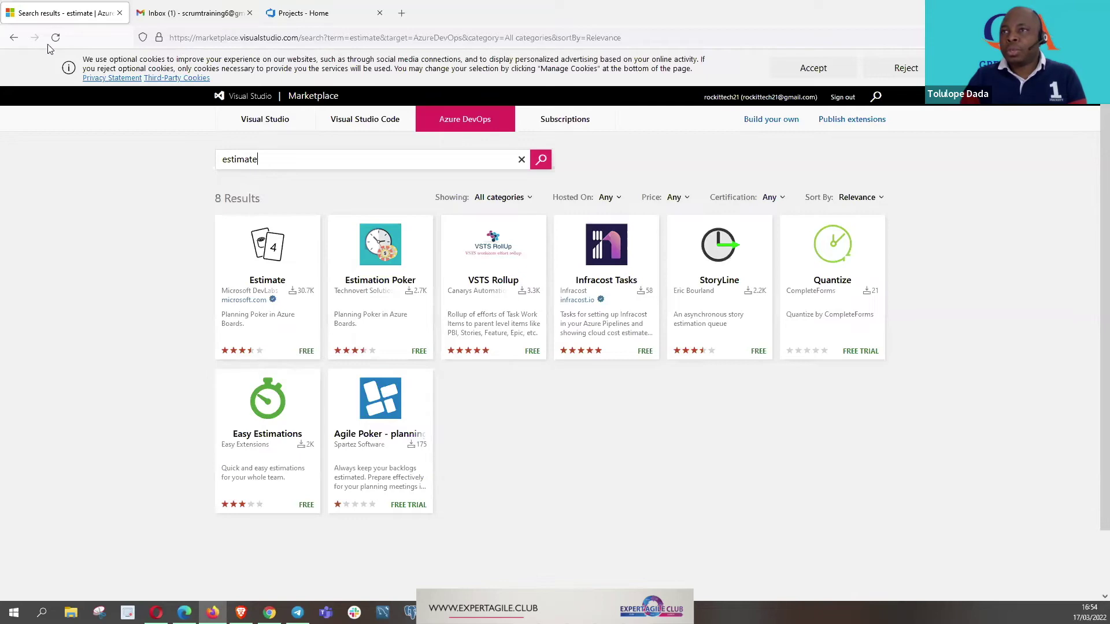
click(14, 38)
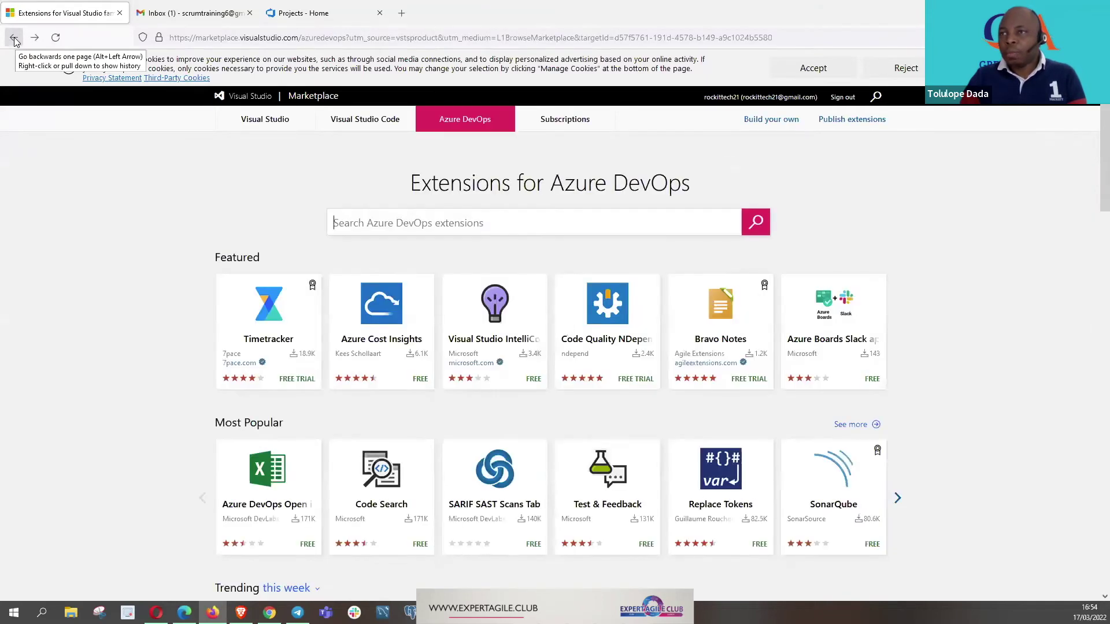
click(14, 38)
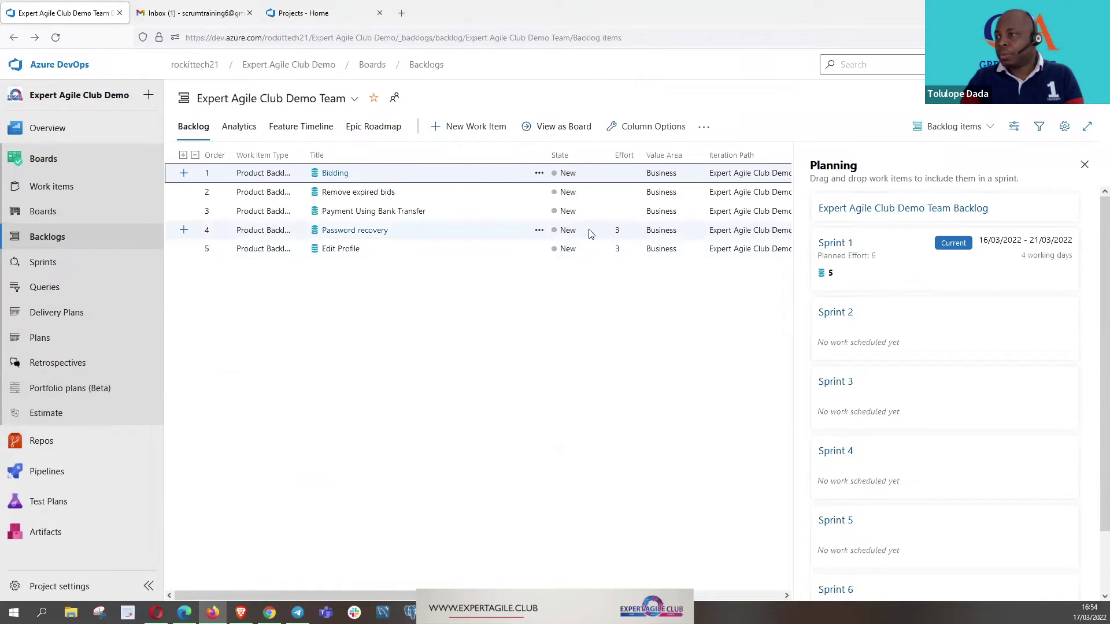
Select the Password recovery backlog item, open its actions menu, then dismiss it
click(539, 234)
click(539, 231)
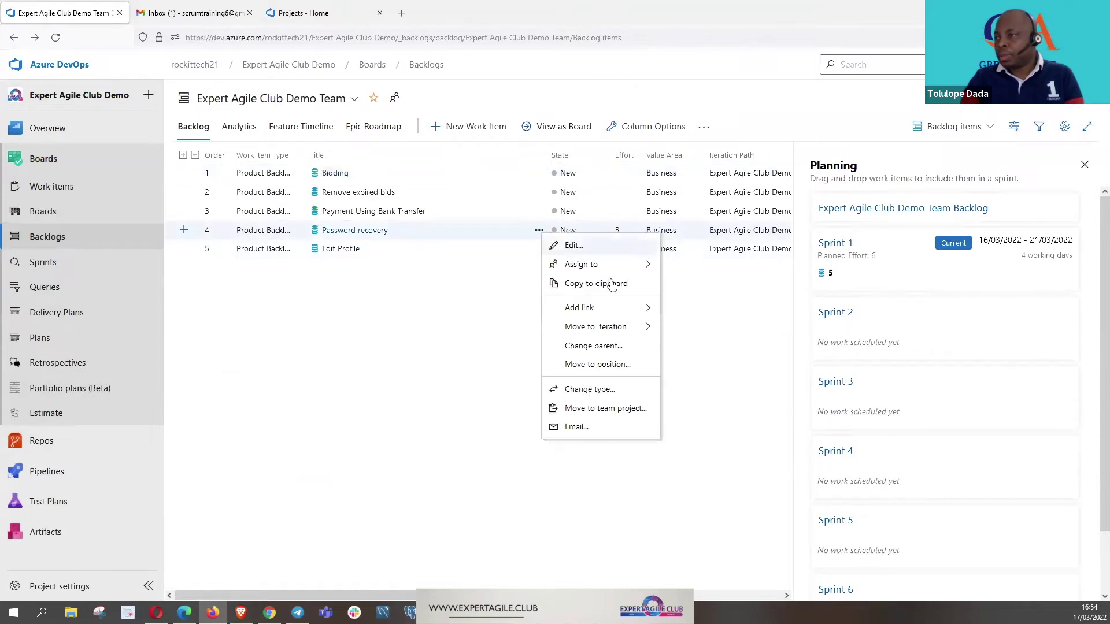
click(616, 230)
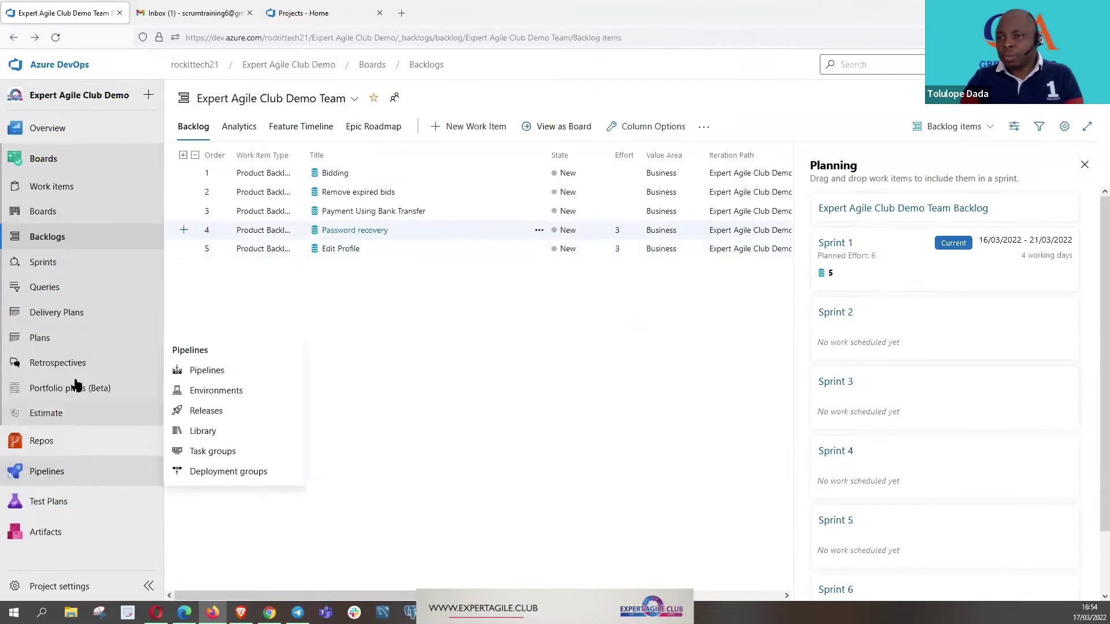
End the sprint 102: landing page estimation session from its card menu and confirm
click(50, 413)
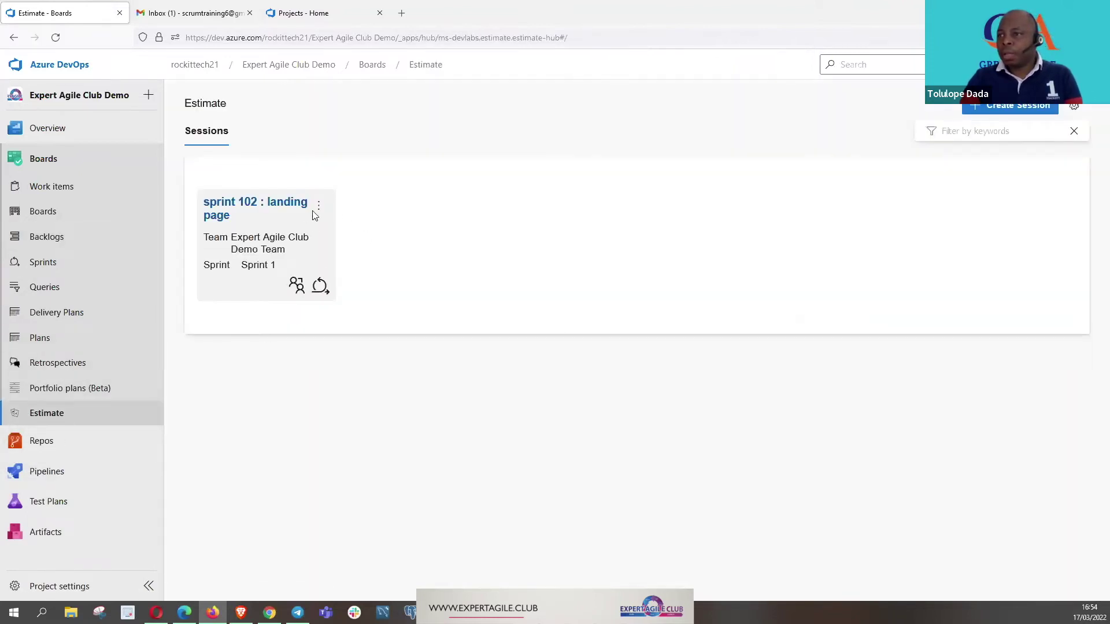
right_click(320, 208)
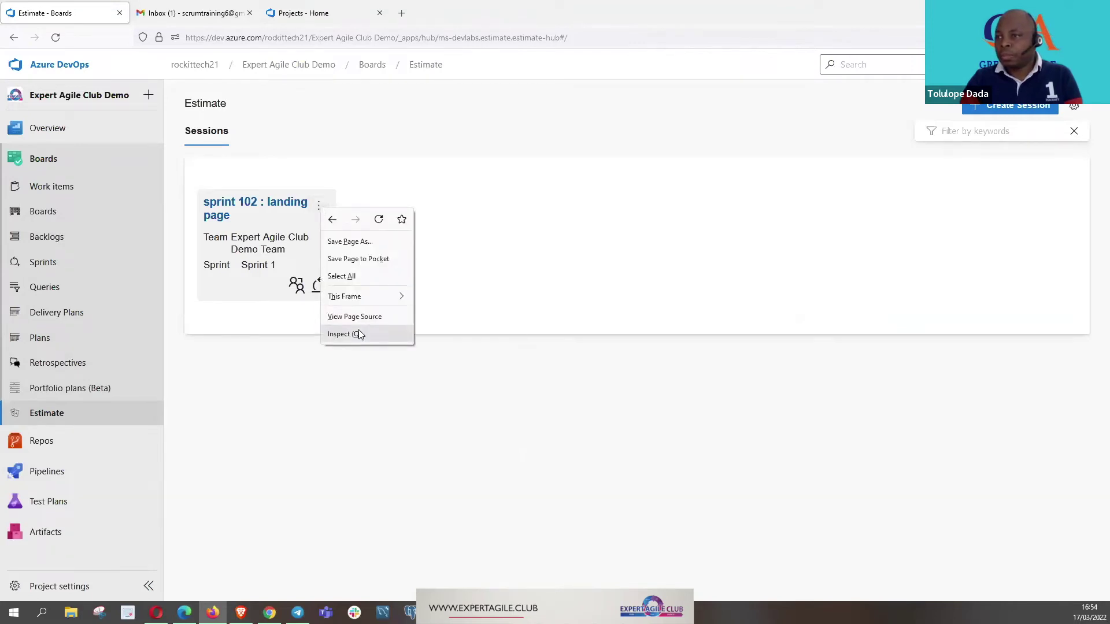
click(319, 207)
click(320, 207)
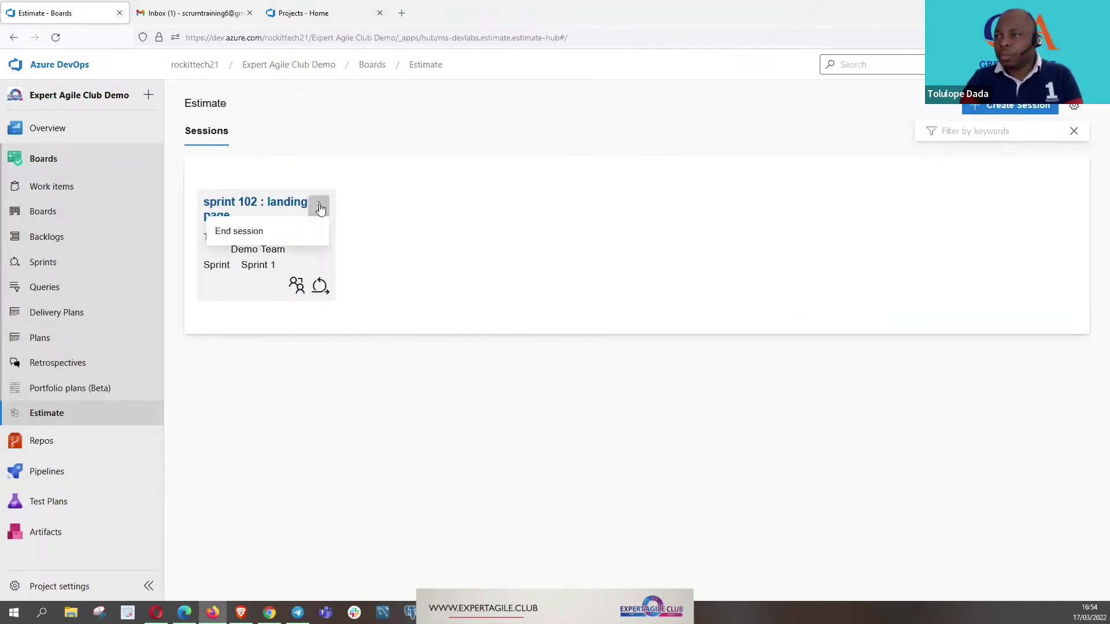
click(238, 230)
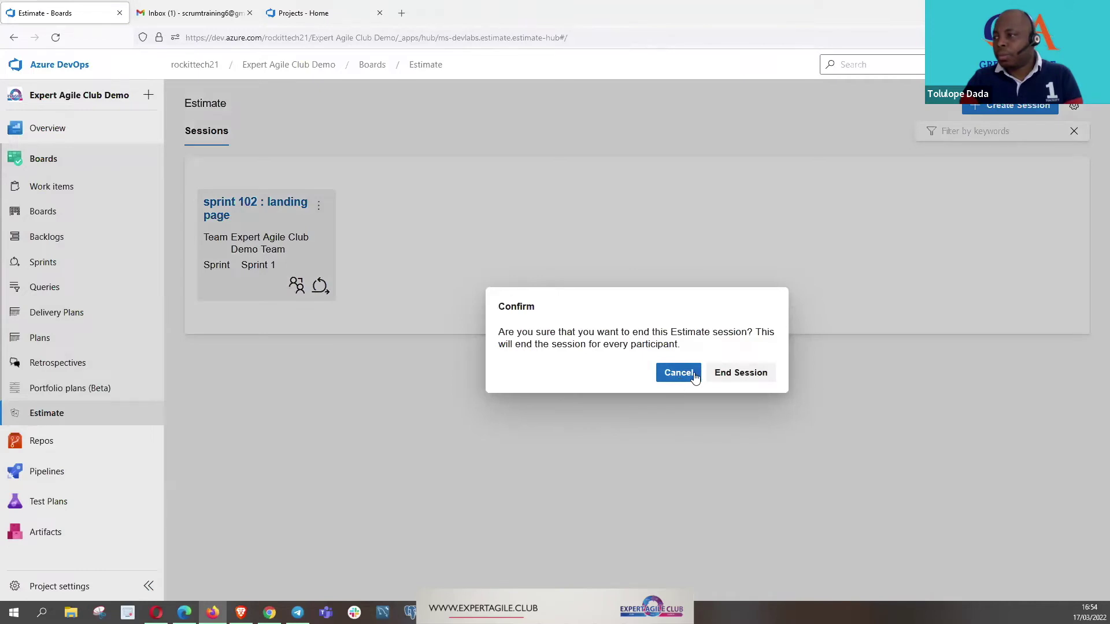
click(717, 374)
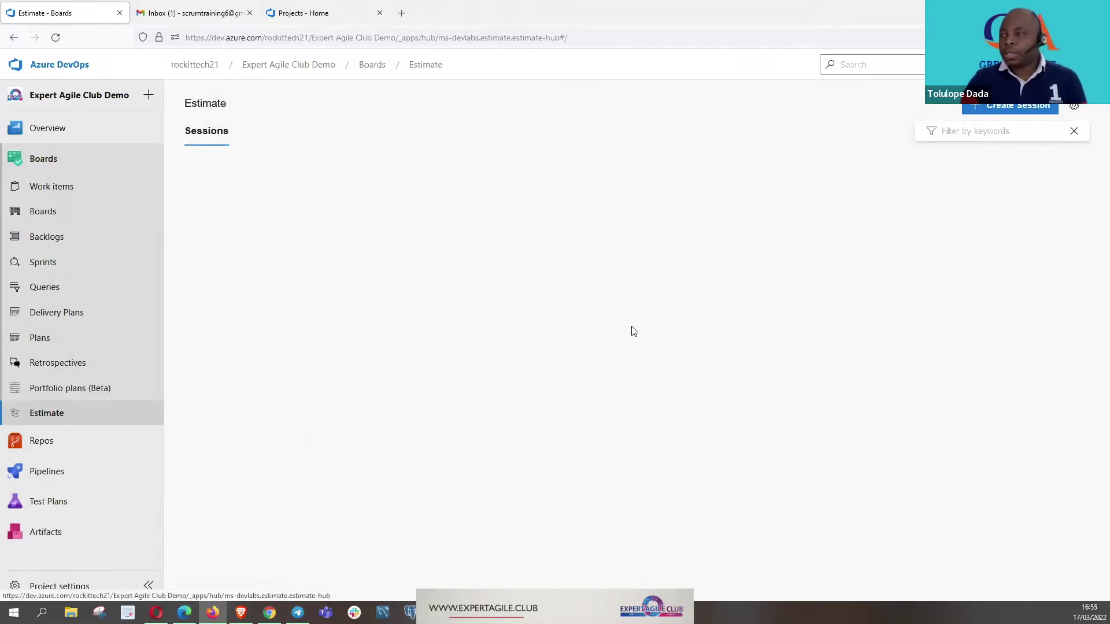
click(997, 107)
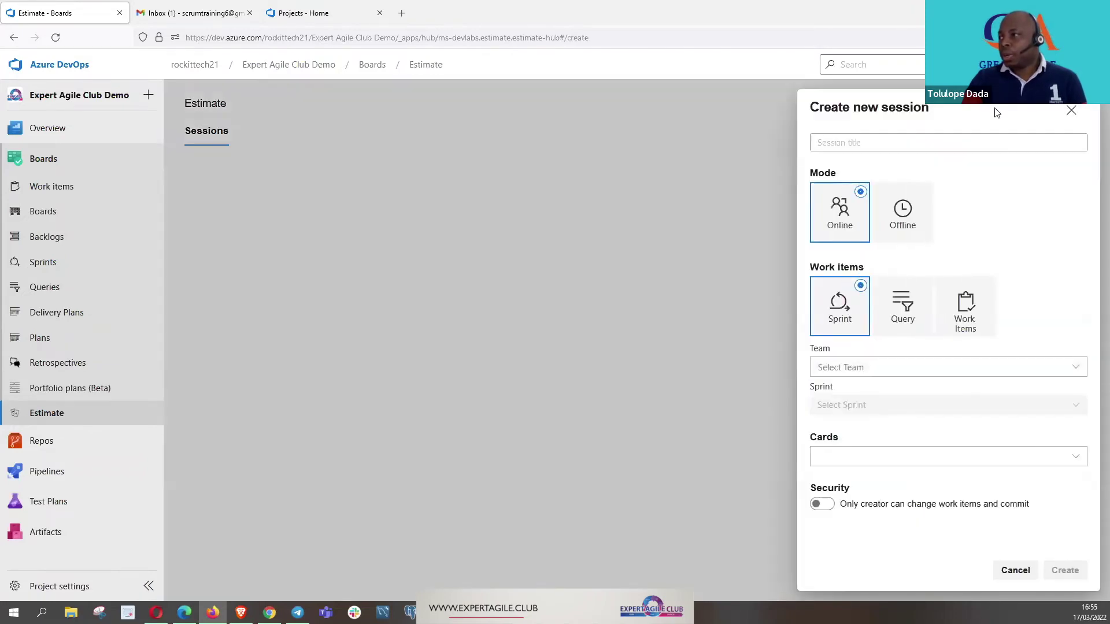
Create the 'Landing Page' session for Expert Agile Club Demo Team, Sprint 1, with Fibonacci cards
click(840, 142)
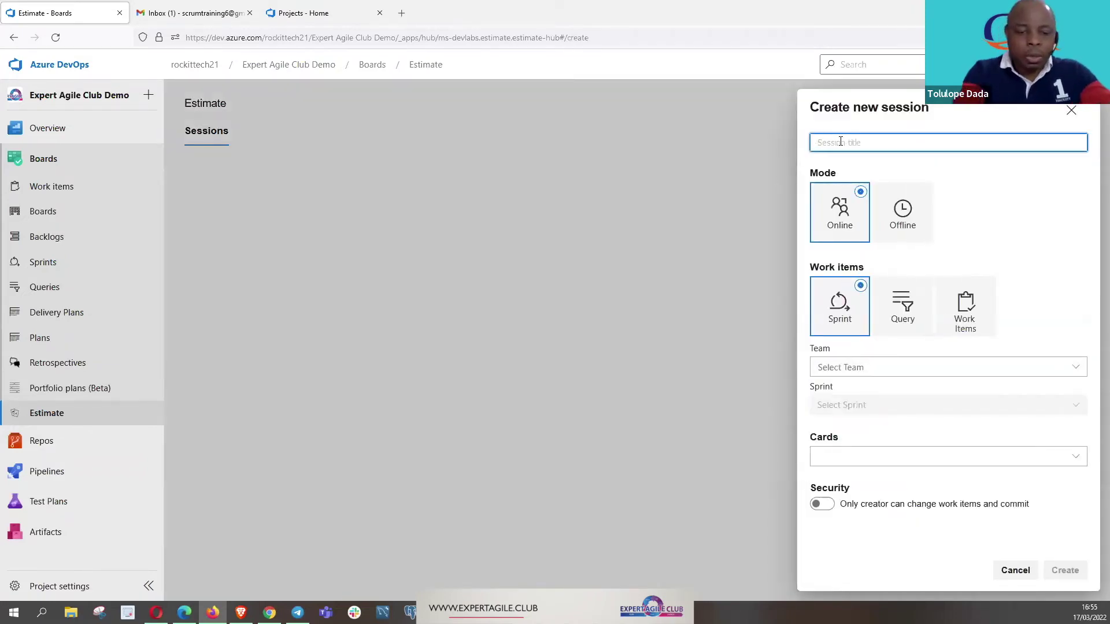
text(Landing Page)
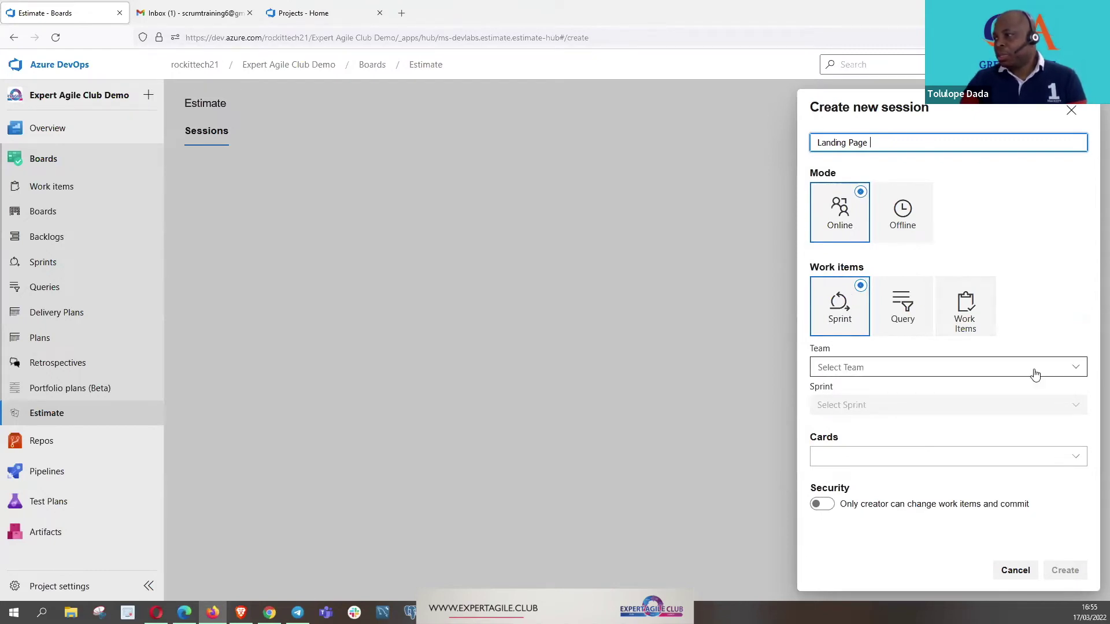
click(1077, 367)
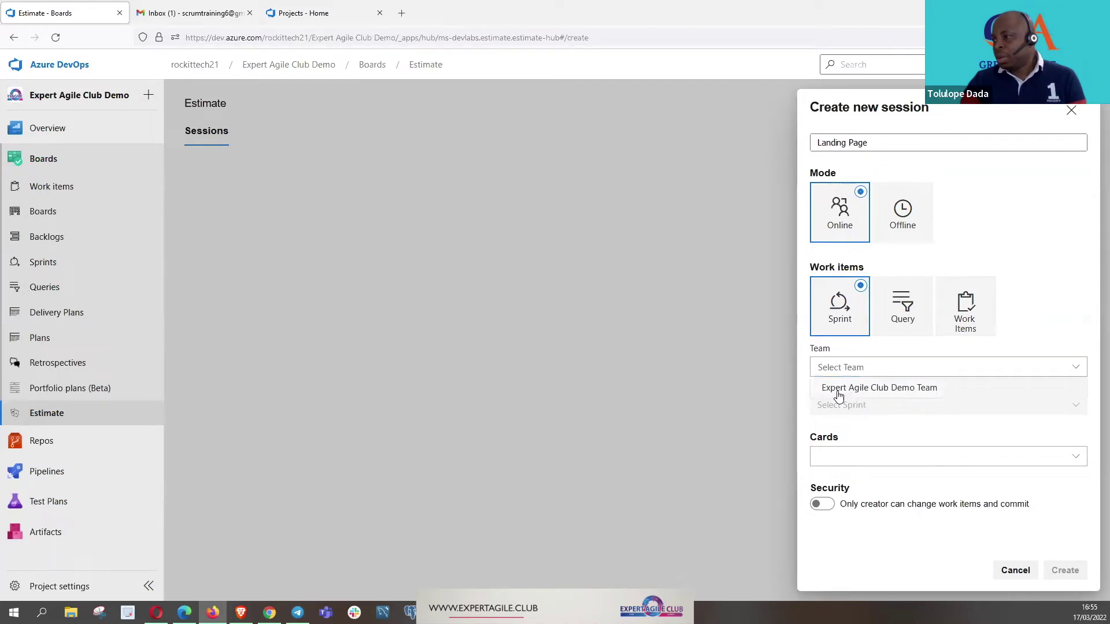
click(931, 388)
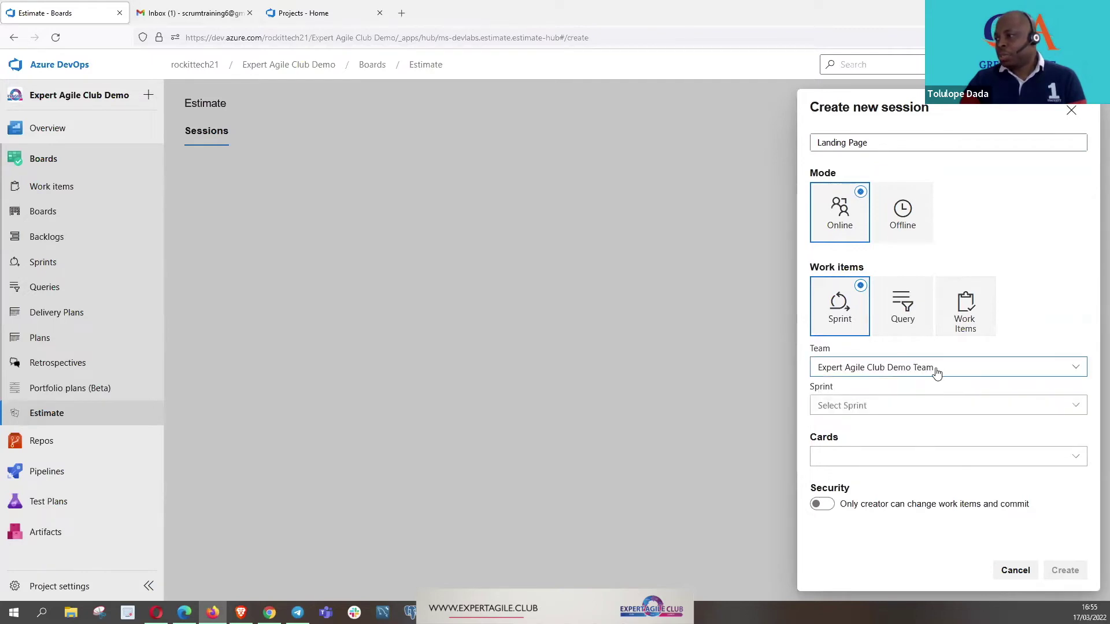
click(1078, 406)
click(876, 430)
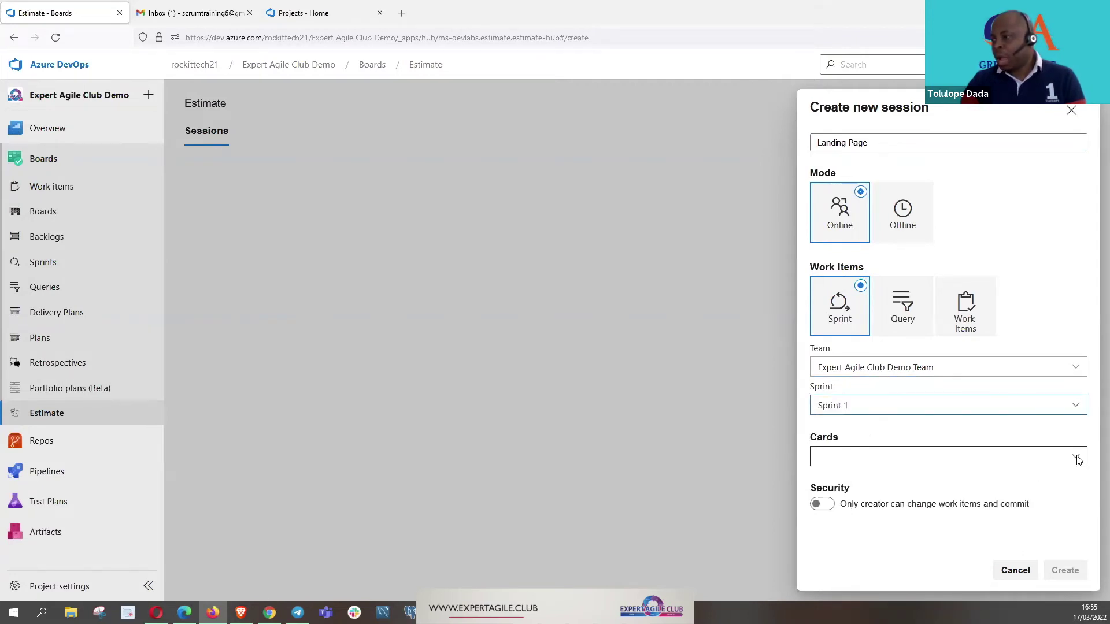
click(1078, 458)
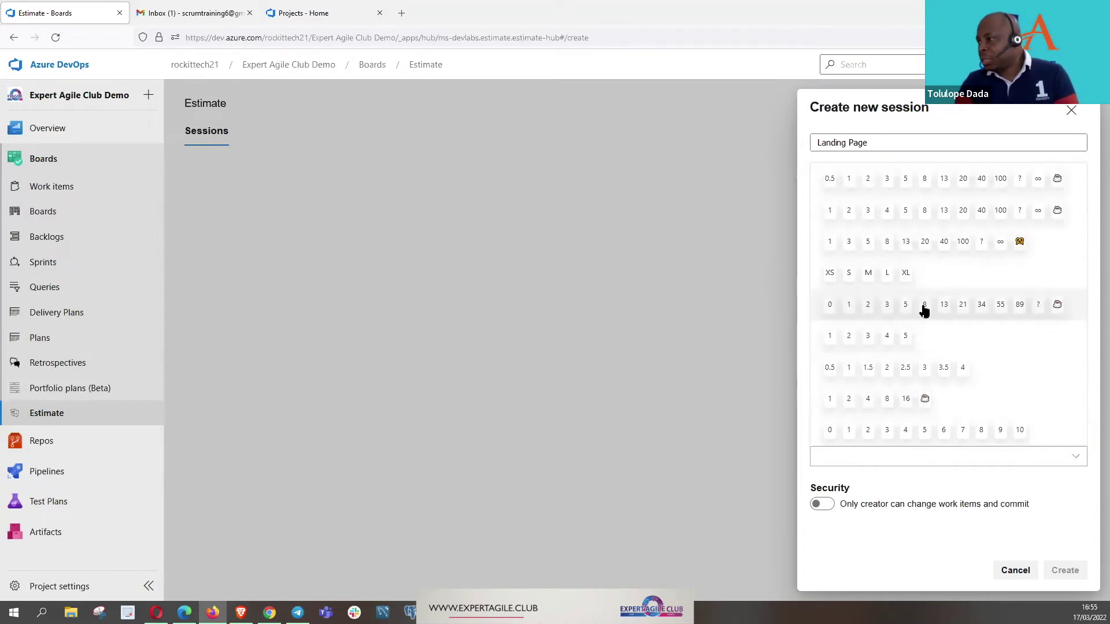
click(883, 313)
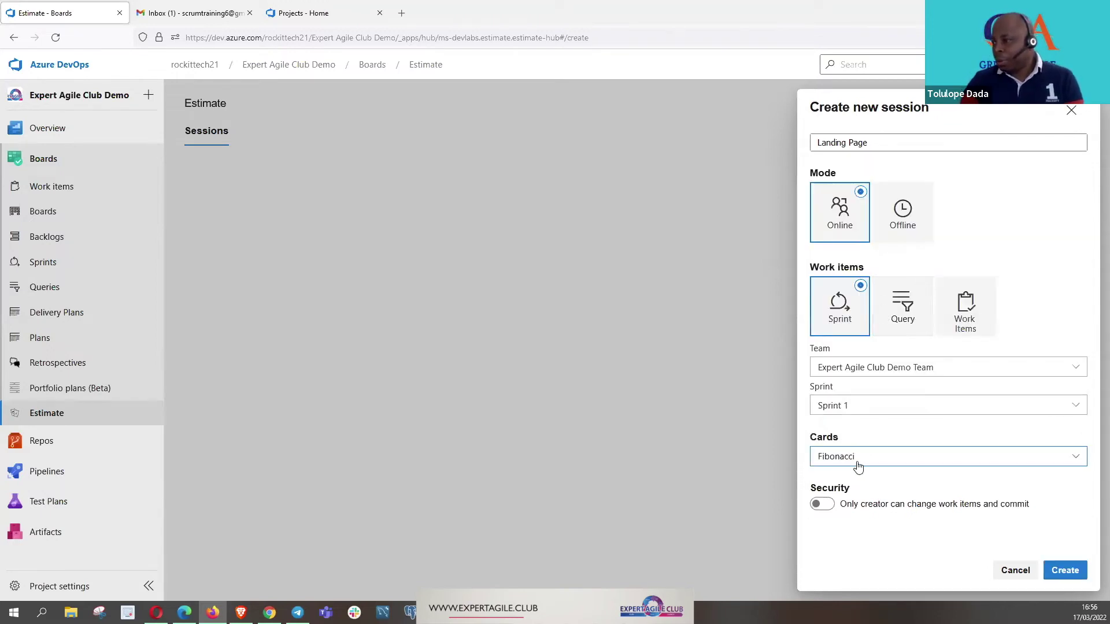
click(1066, 571)
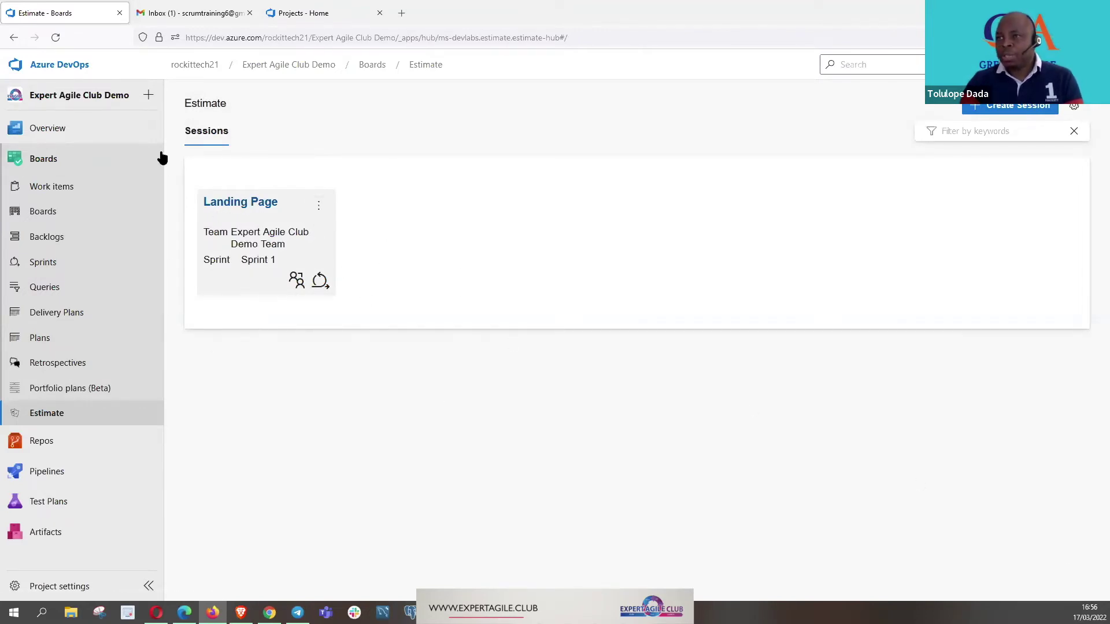
Join the Landing Page session, open story 767 Payment Confirmation Email, and vote 21
click(248, 206)
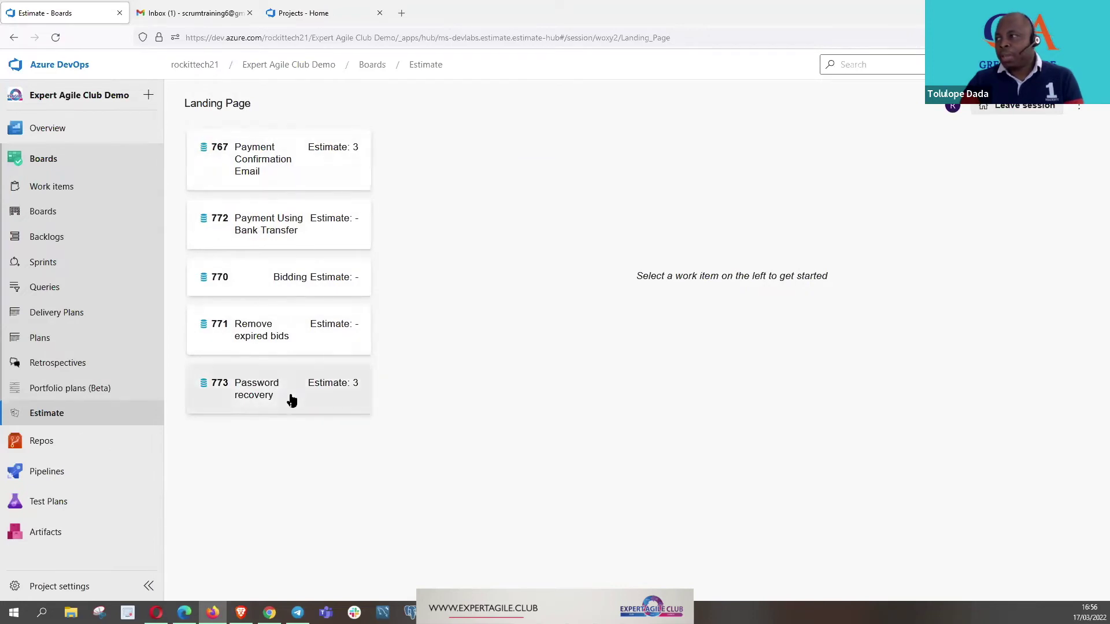
click(267, 157)
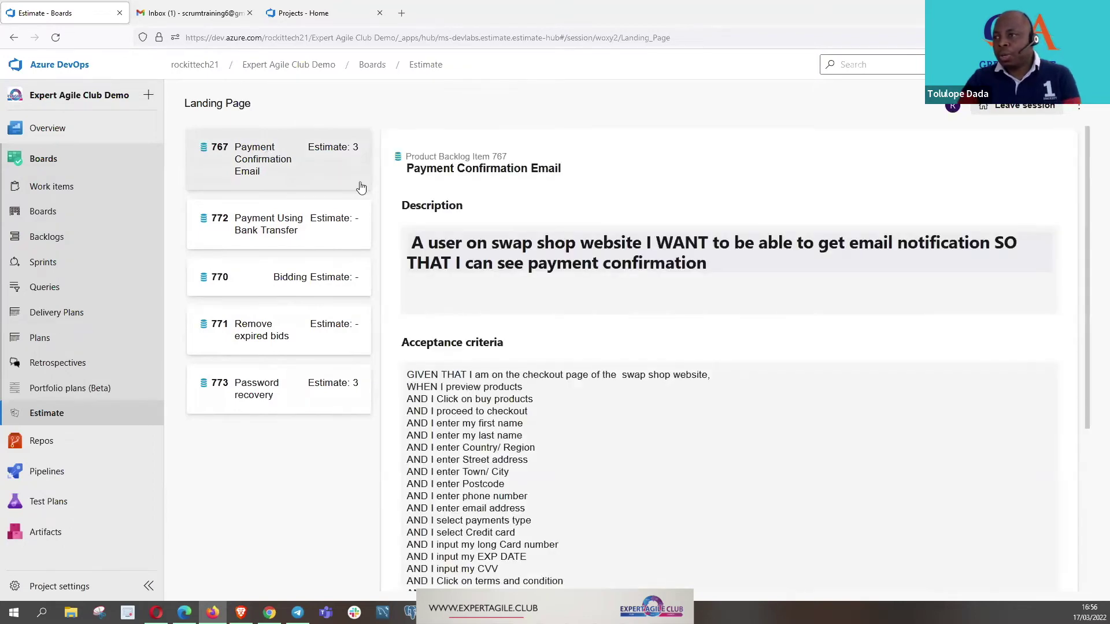
scroll(635, 225, down, 4)
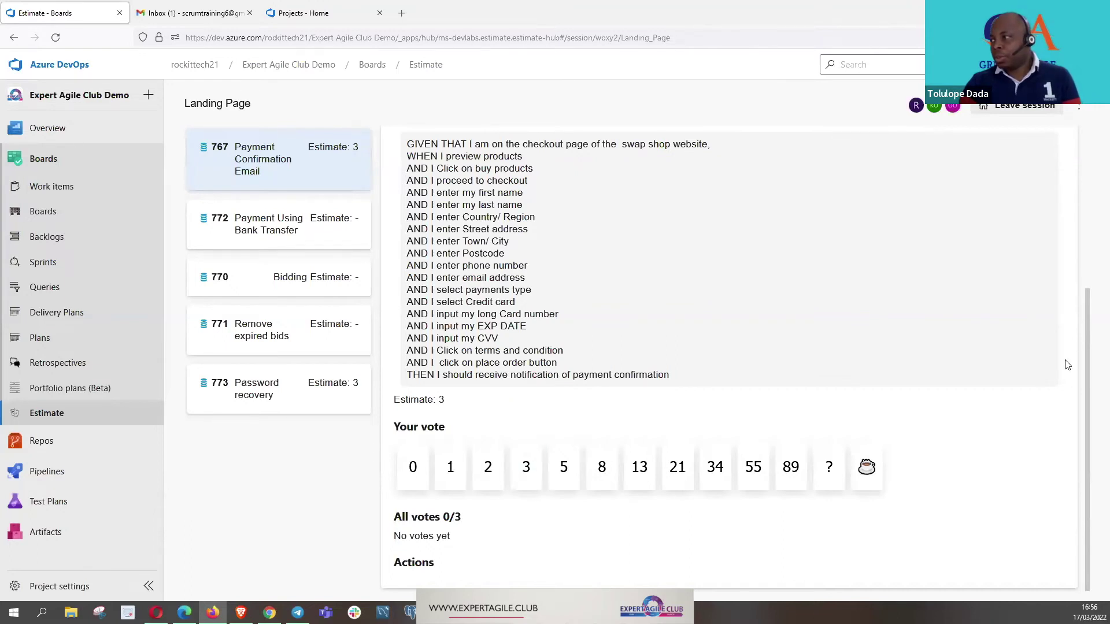
click(674, 477)
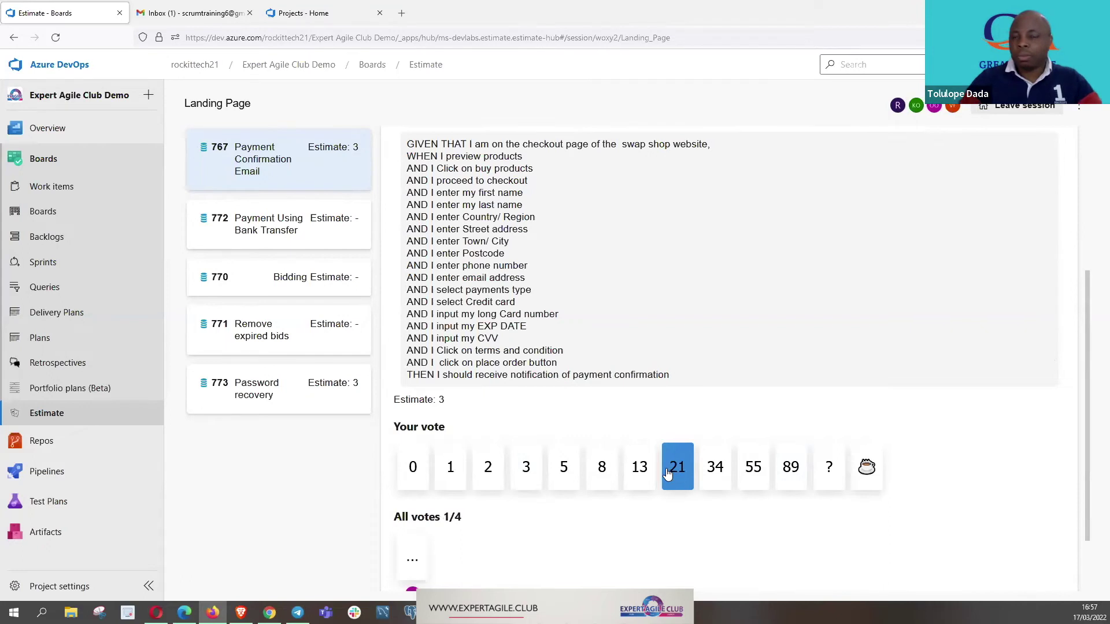
Retract the 21 vote on story 767, keeping the other votes hidden
click(687, 482)
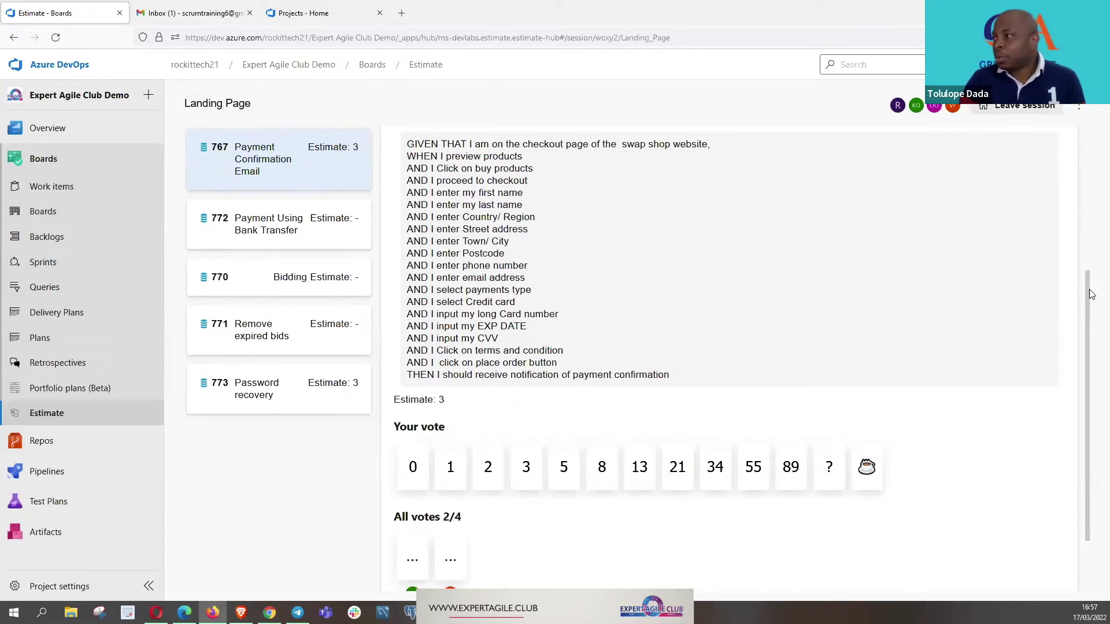
scroll(1092, 370, down, 1)
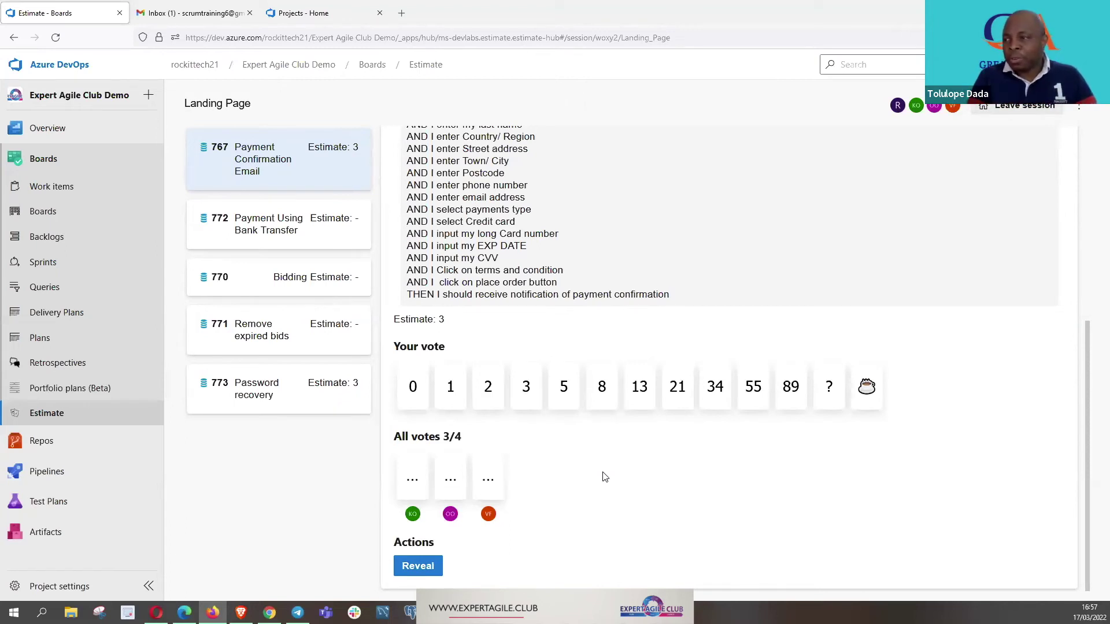
Reveal the 5, 3, 3 votes on story 767 and enter 5 as the custom estimate
click(427, 568)
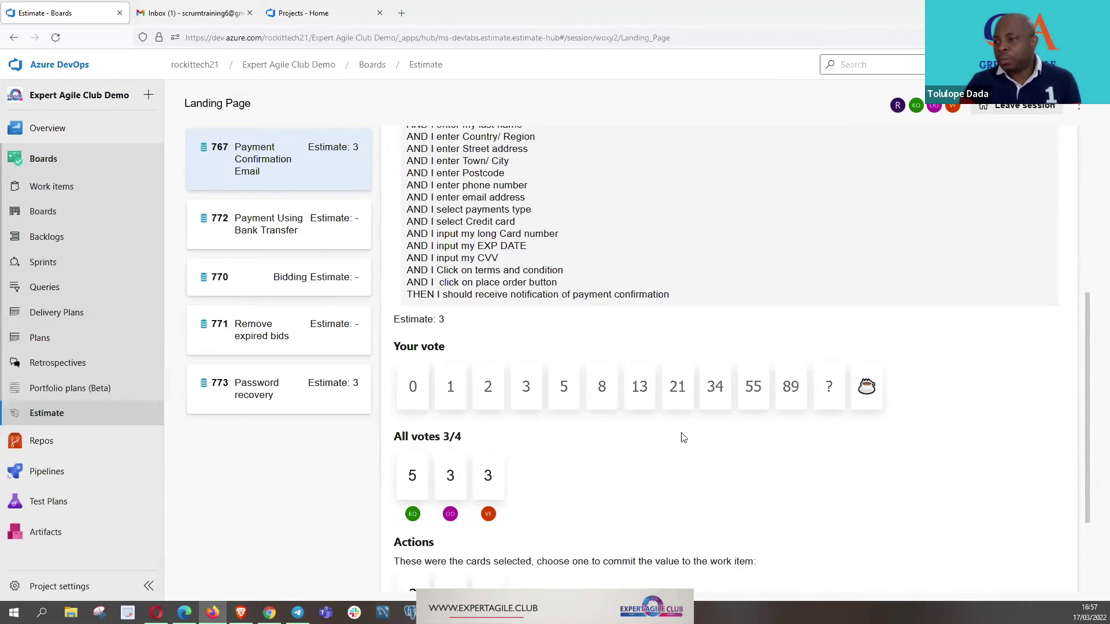
scroll(636, 433, down, 2)
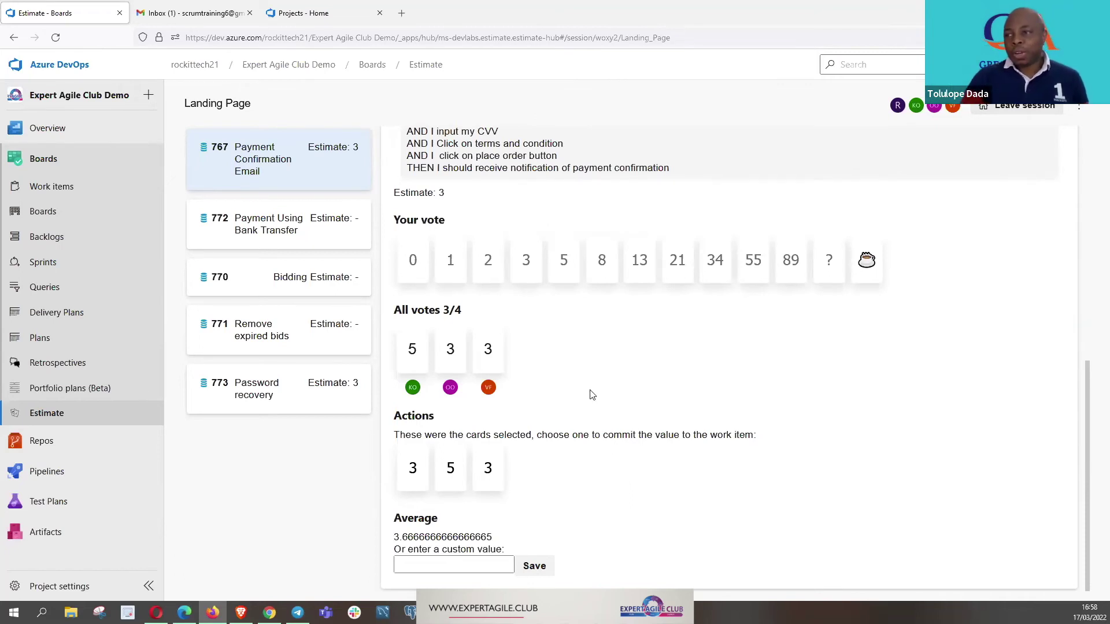
click(429, 565)
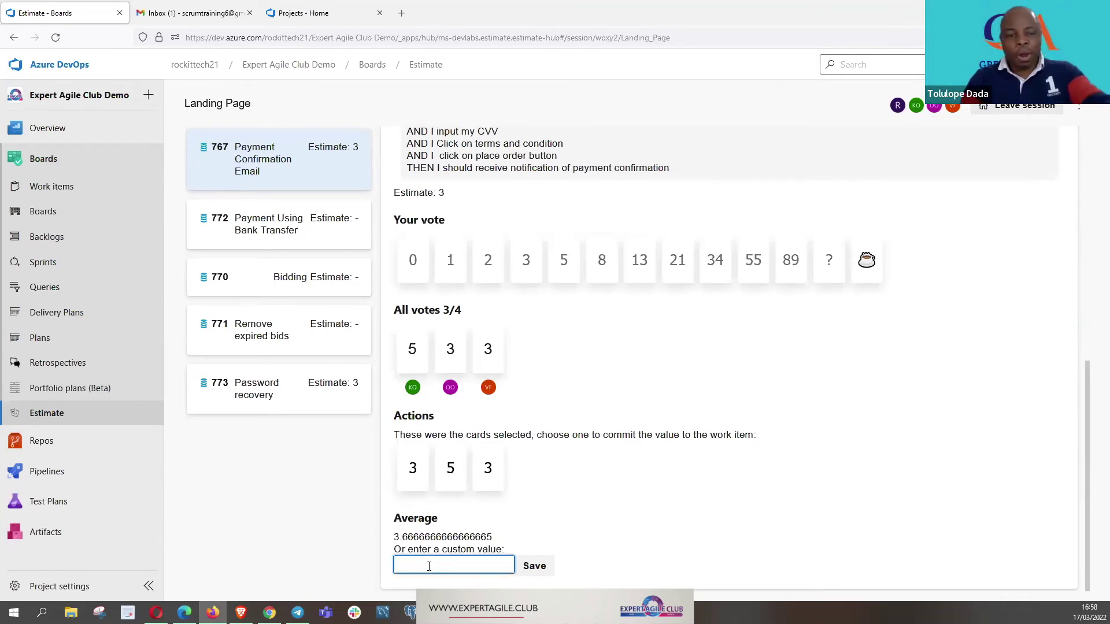
text(5)
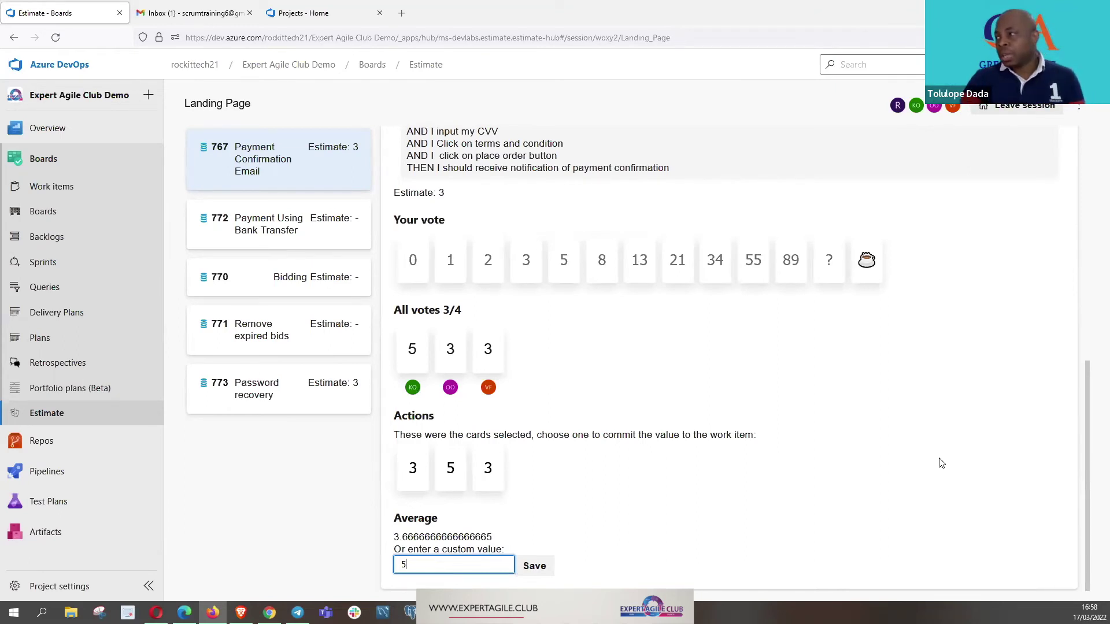
Save the custom estimate to the Payment Confirmation Email work item
scroll(572, 166, up, 8)
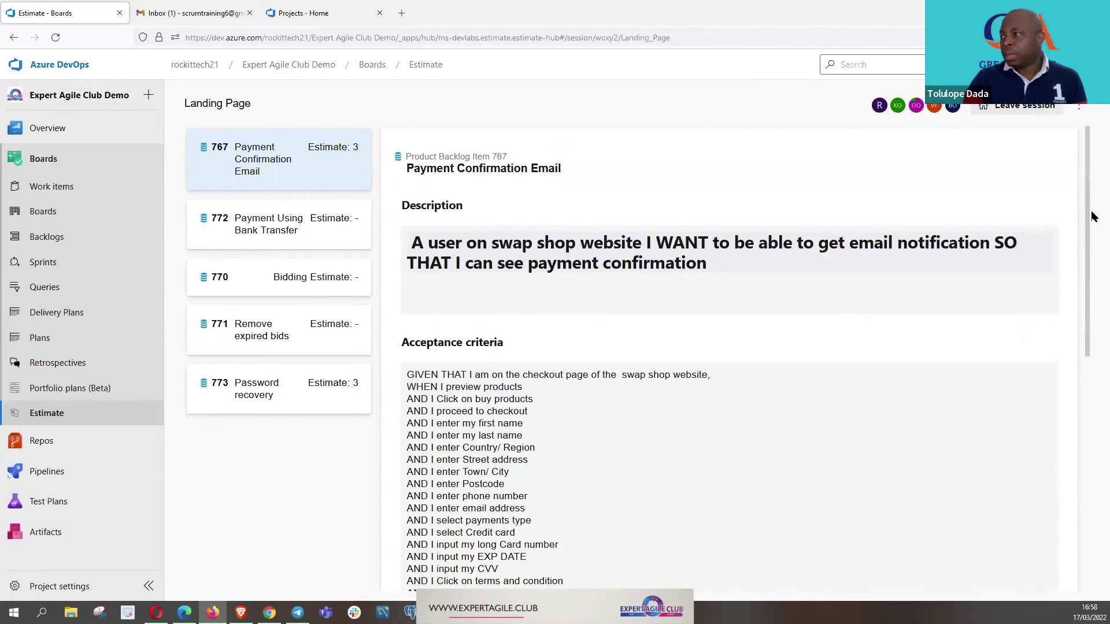
drag(1090, 209, 1093, 276)
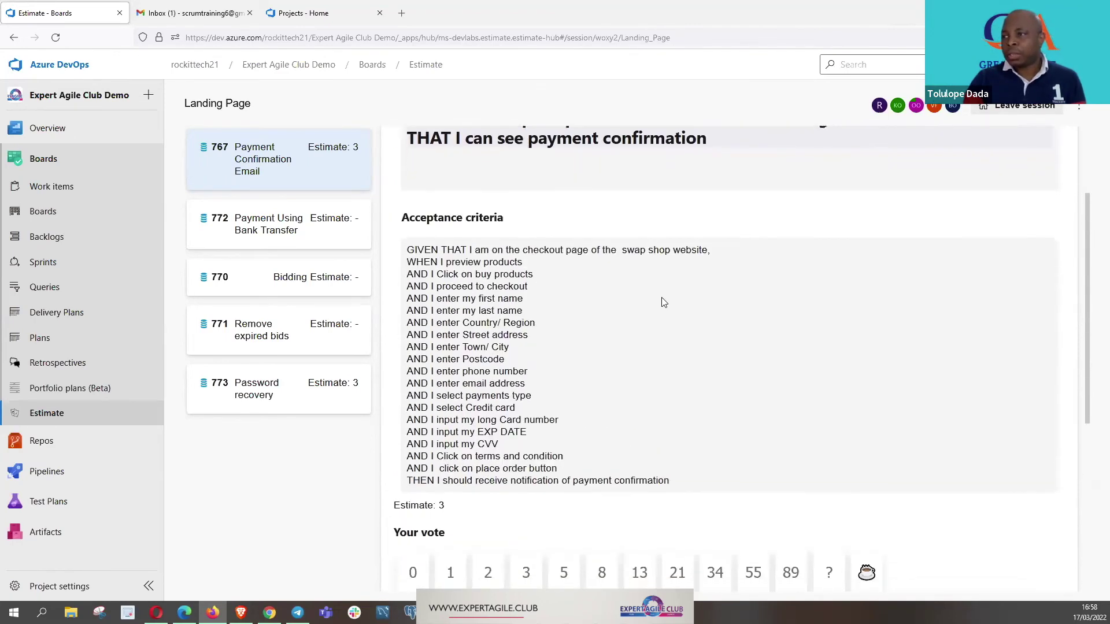
scroll(568, 273, down, 5)
scroll(571, 276, up, 6)
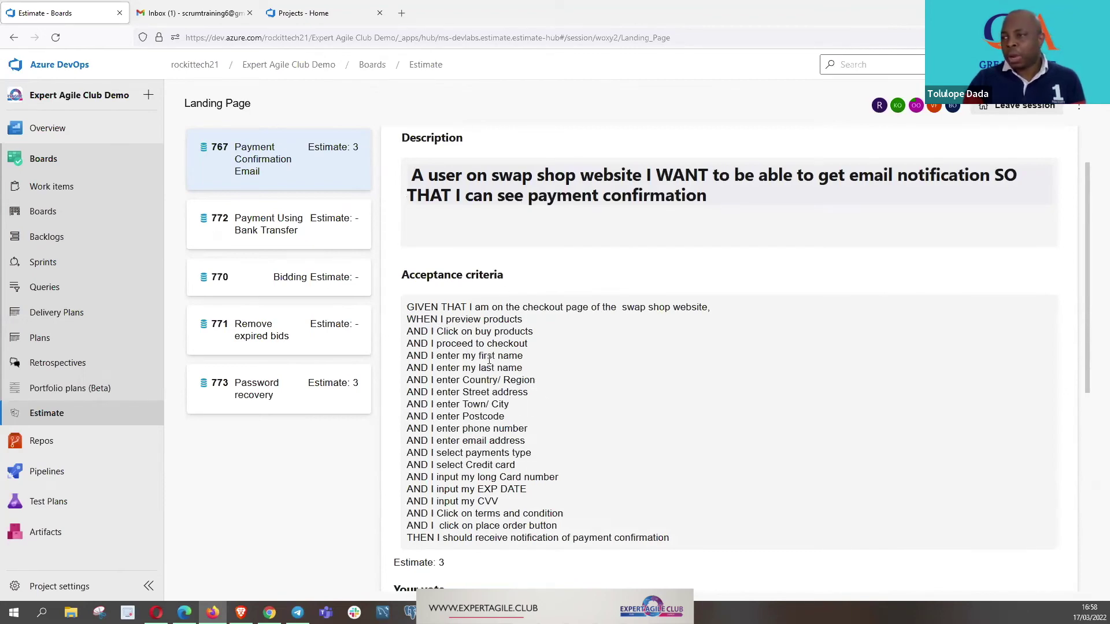
scroll(526, 228, down, 6)
scroll(525, 230, up, 7)
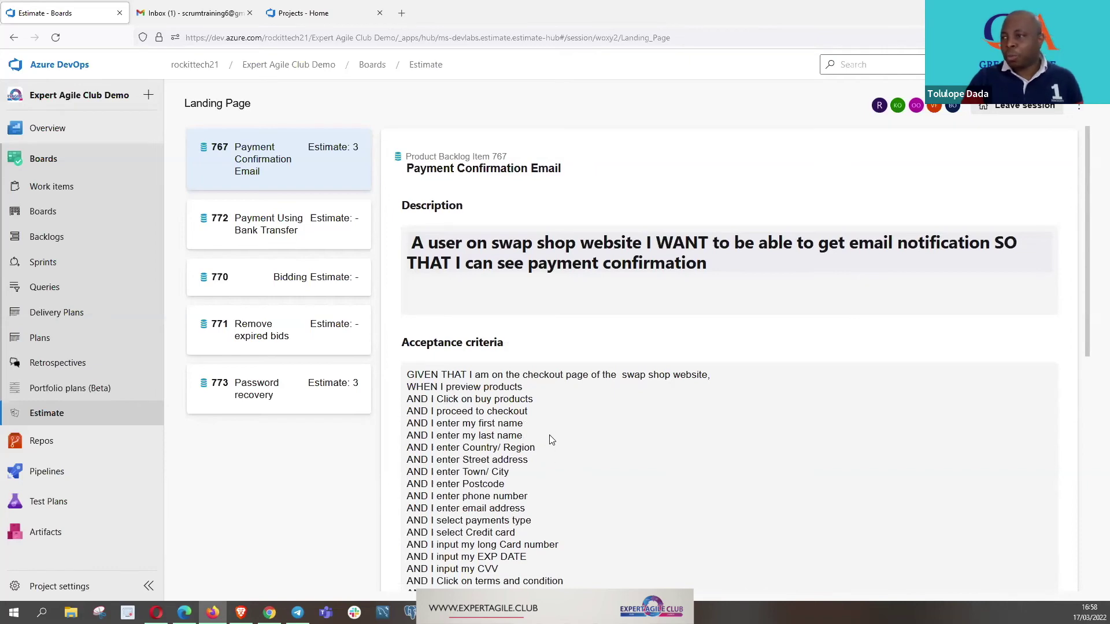
scroll(541, 414, down, 5)
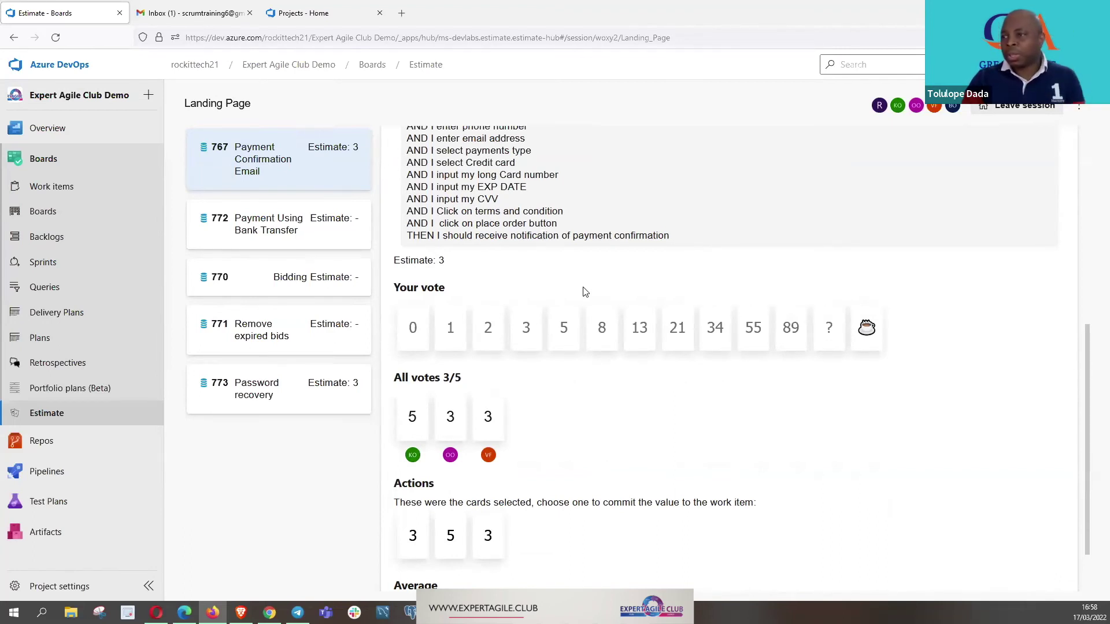
scroll(1092, 383, down, 2)
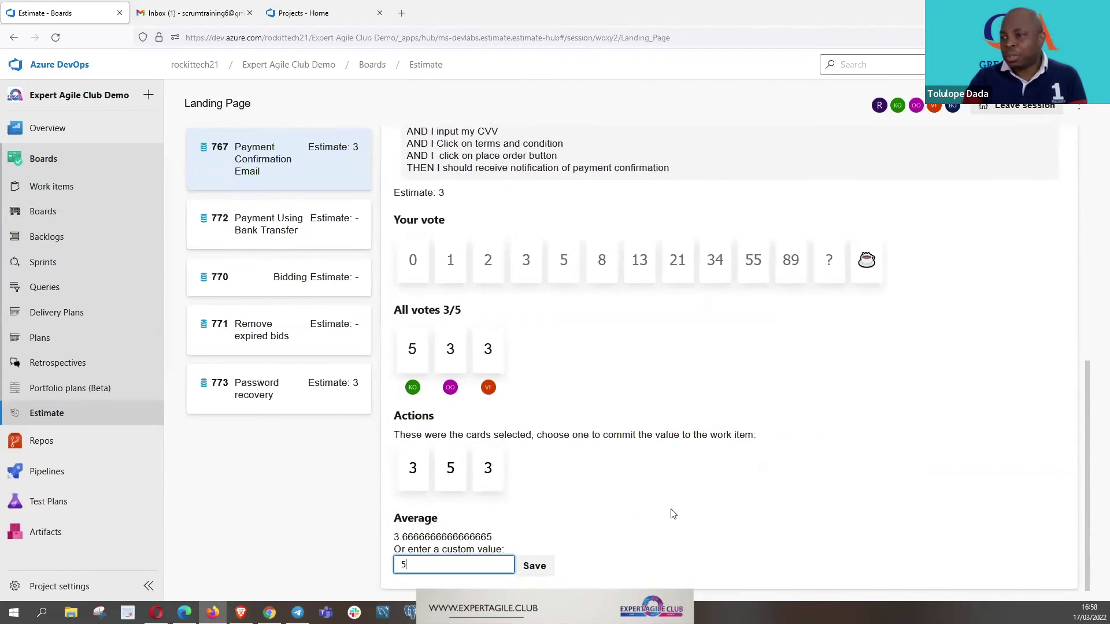
click(535, 567)
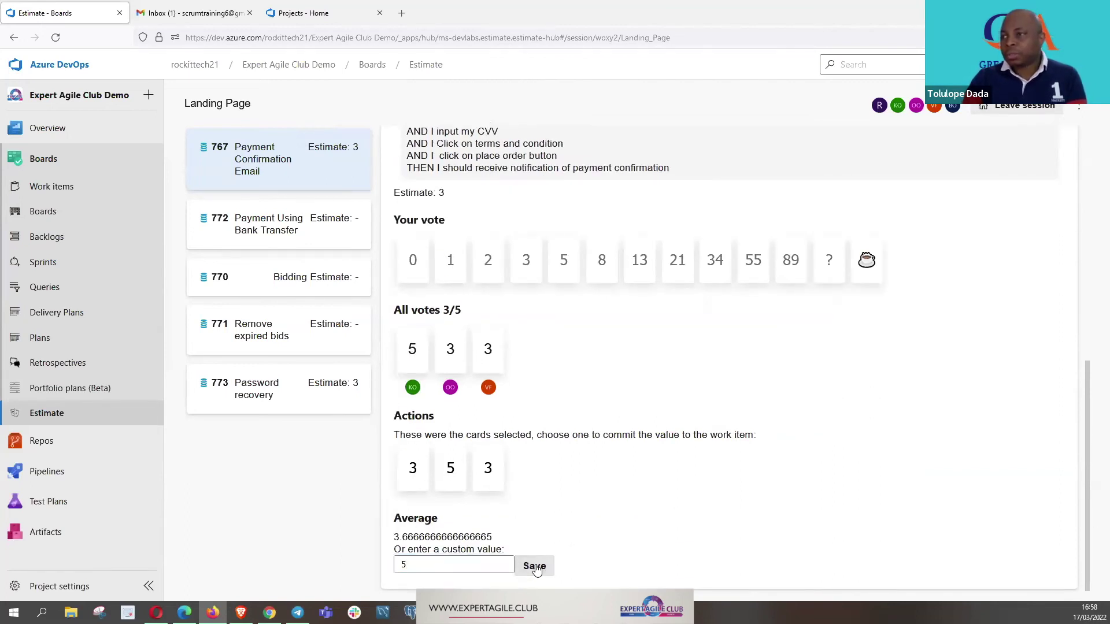
click(535, 567)
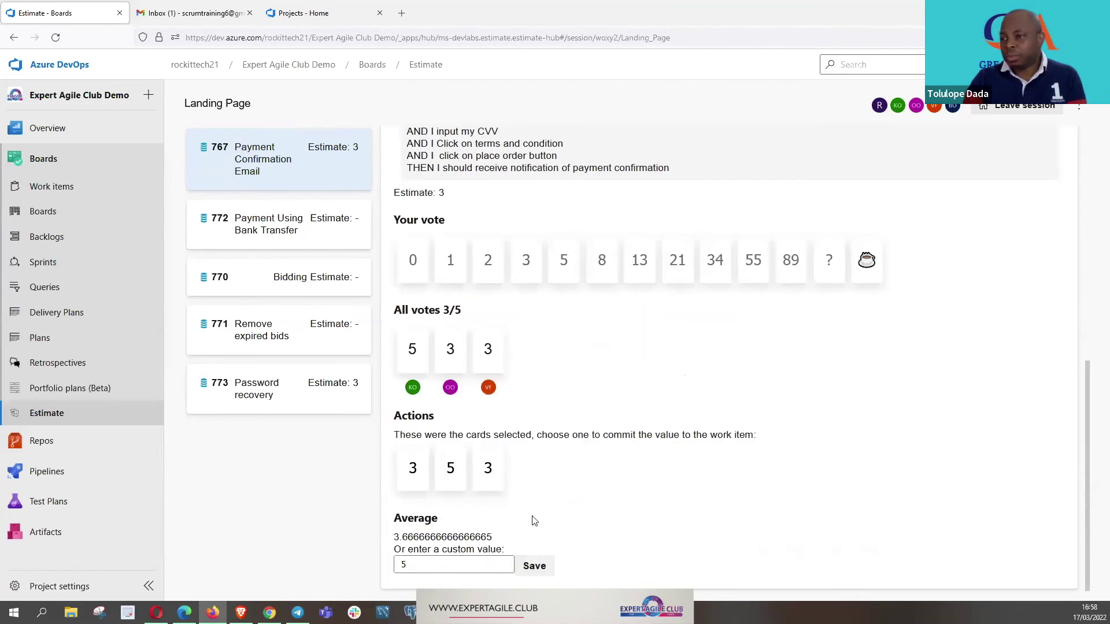
click(528, 574)
click(531, 572)
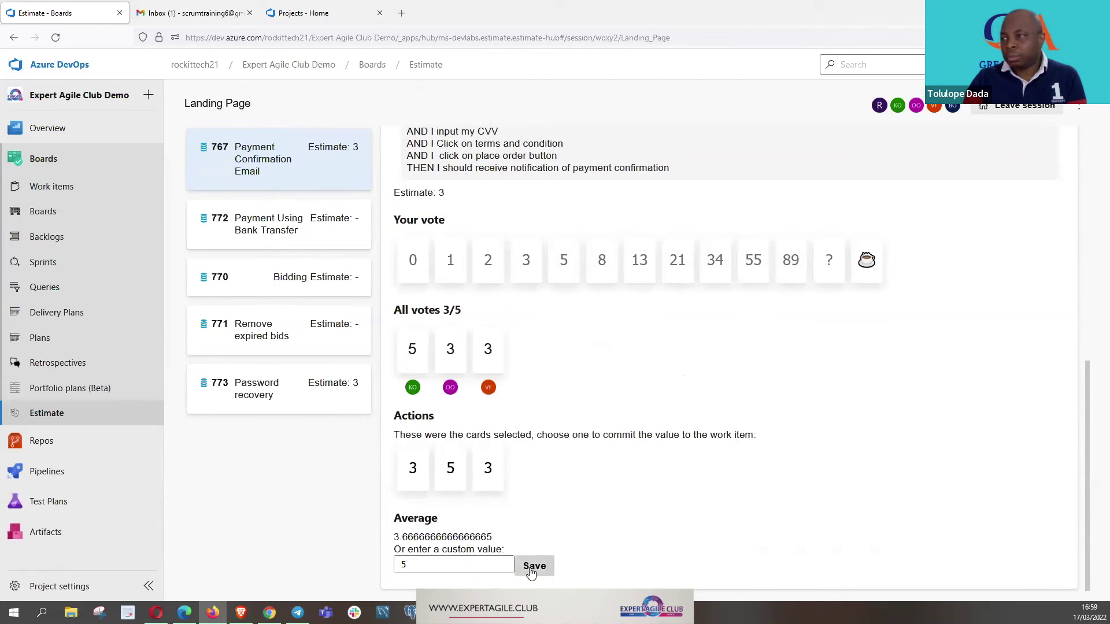
click(430, 567)
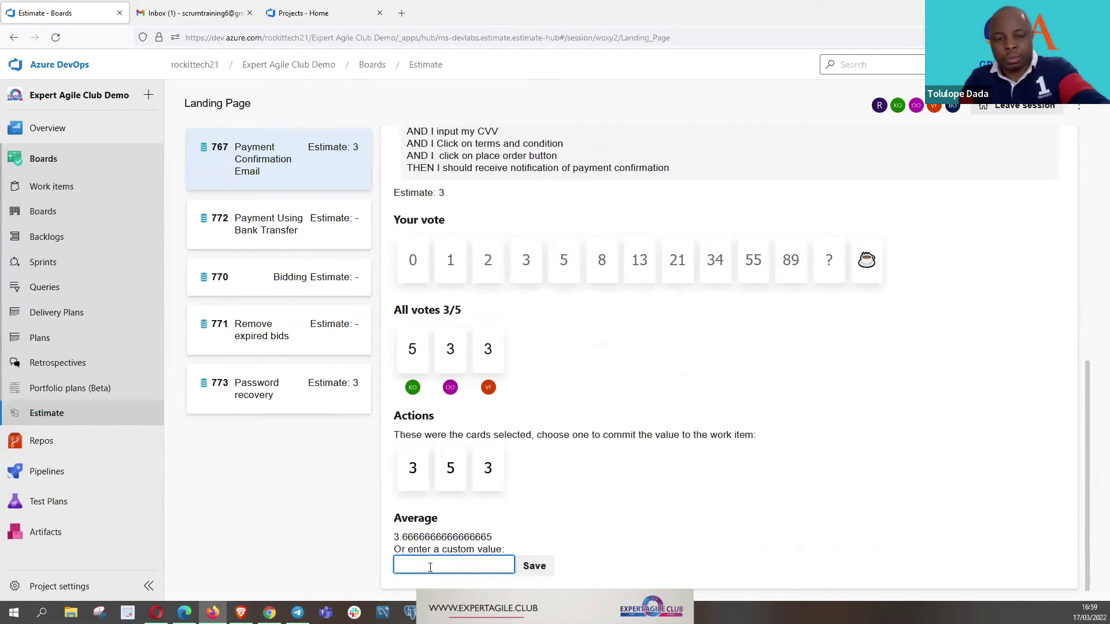
click(533, 568)
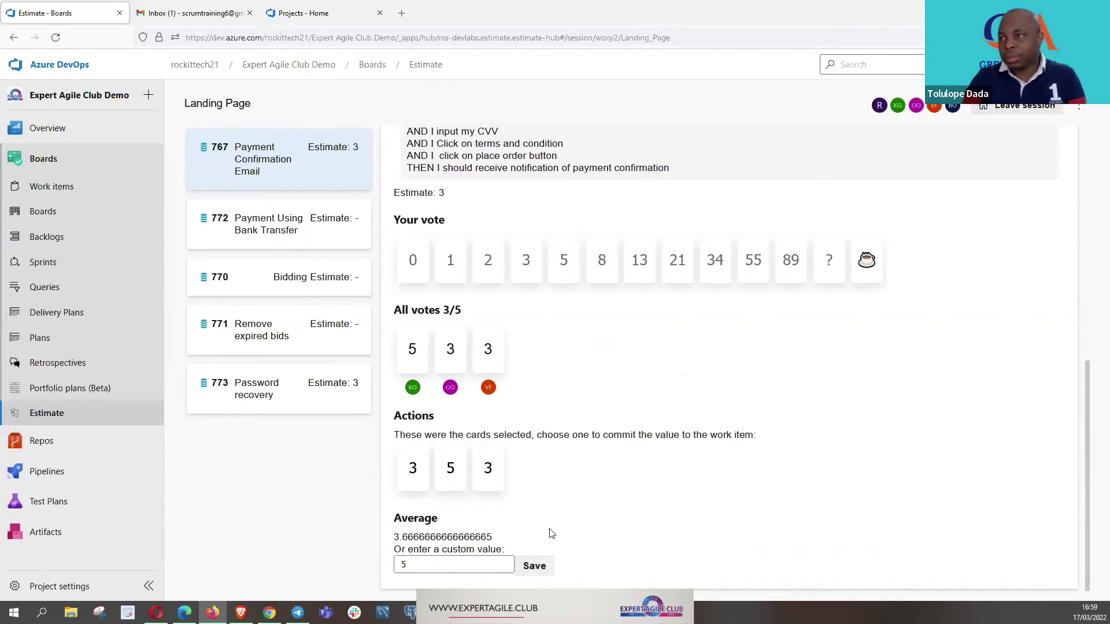
Open Payment Using Bank Transfer (772), reveal its votes, and save an estimate of 5
click(278, 227)
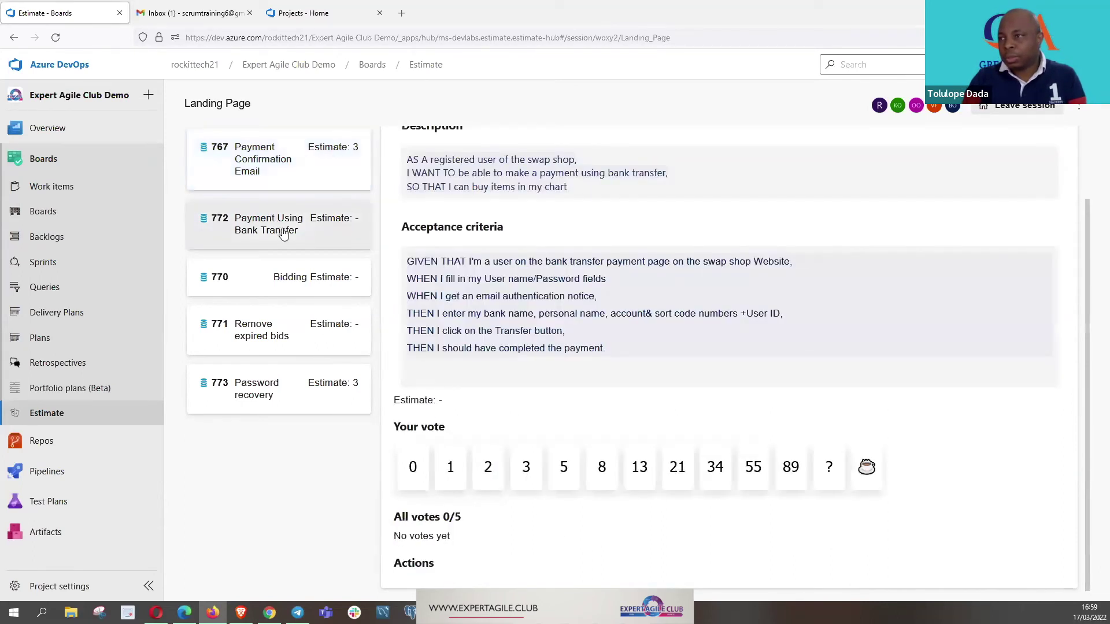
scroll(578, 353, up, 2)
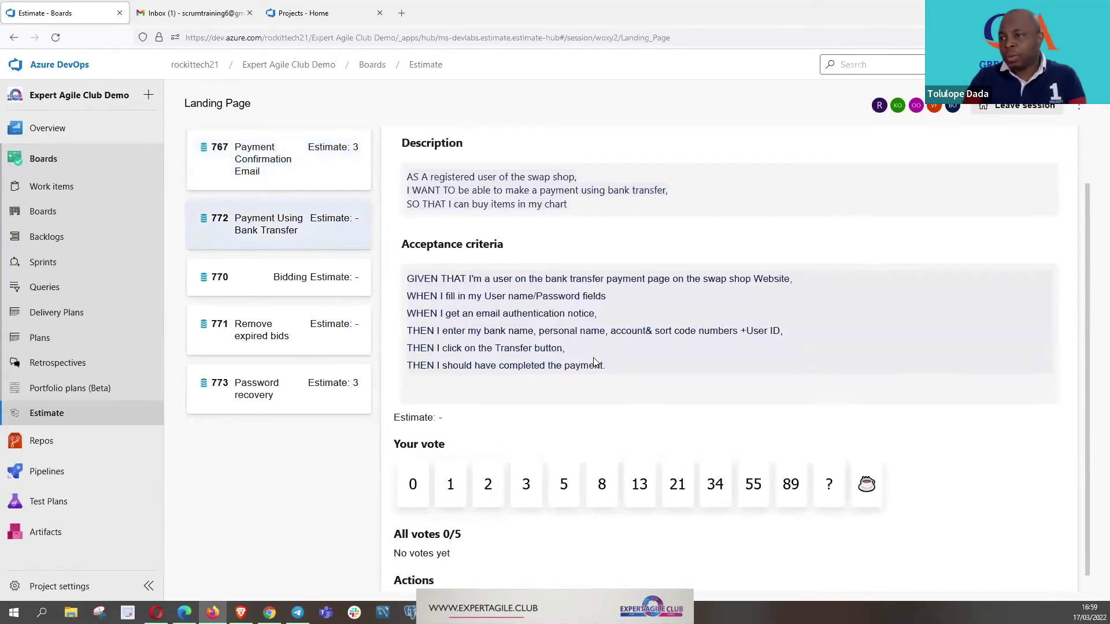
scroll(597, 359, down, 2)
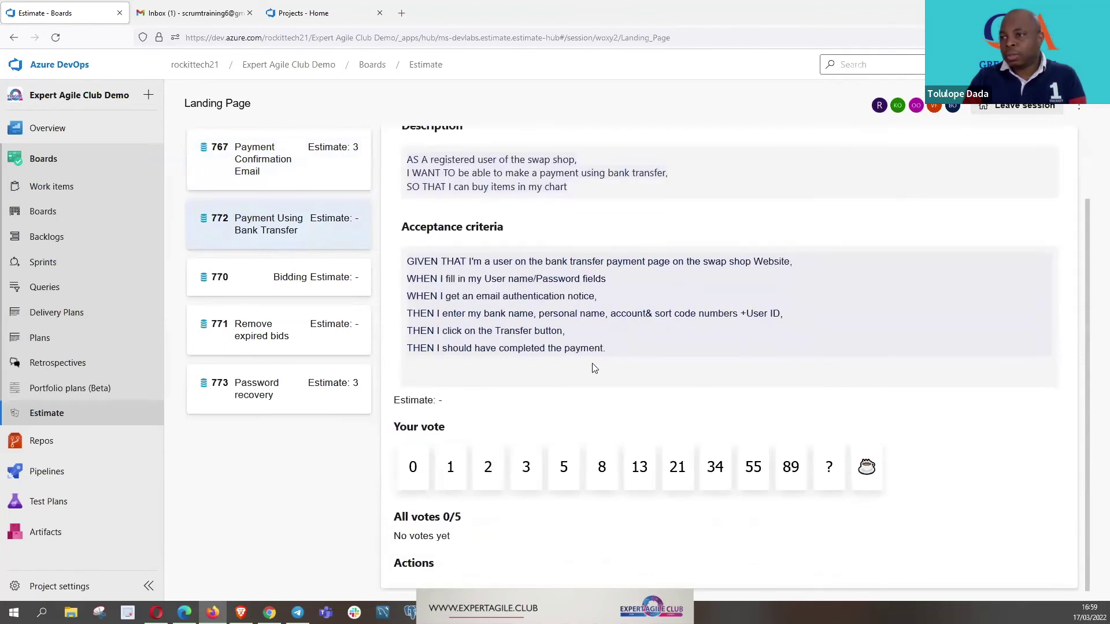
scroll(698, 428, down, 2)
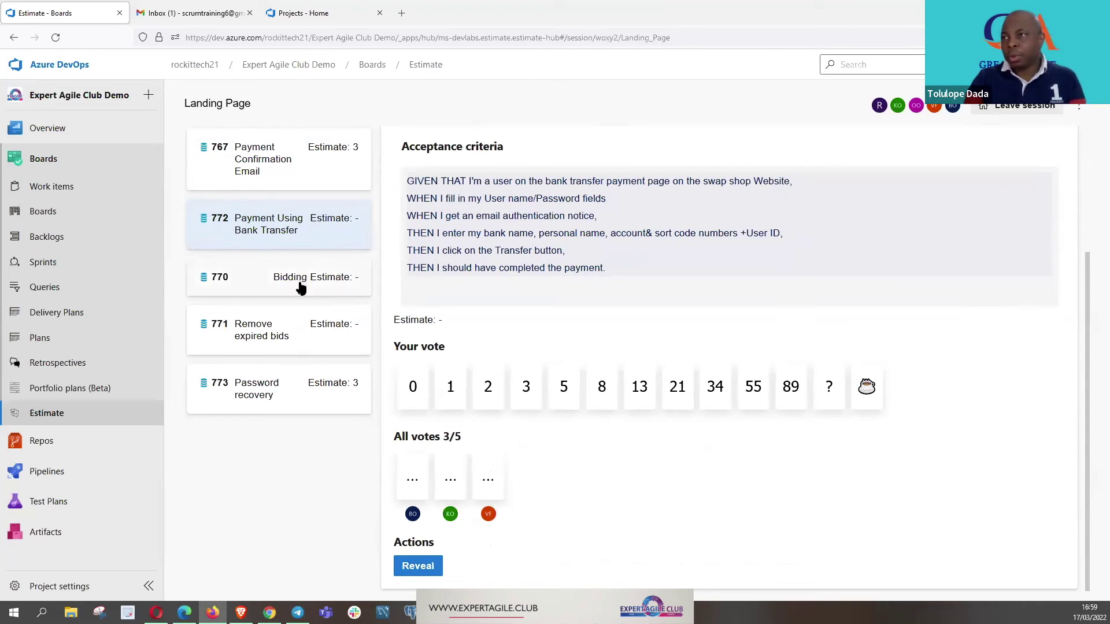
click(426, 566)
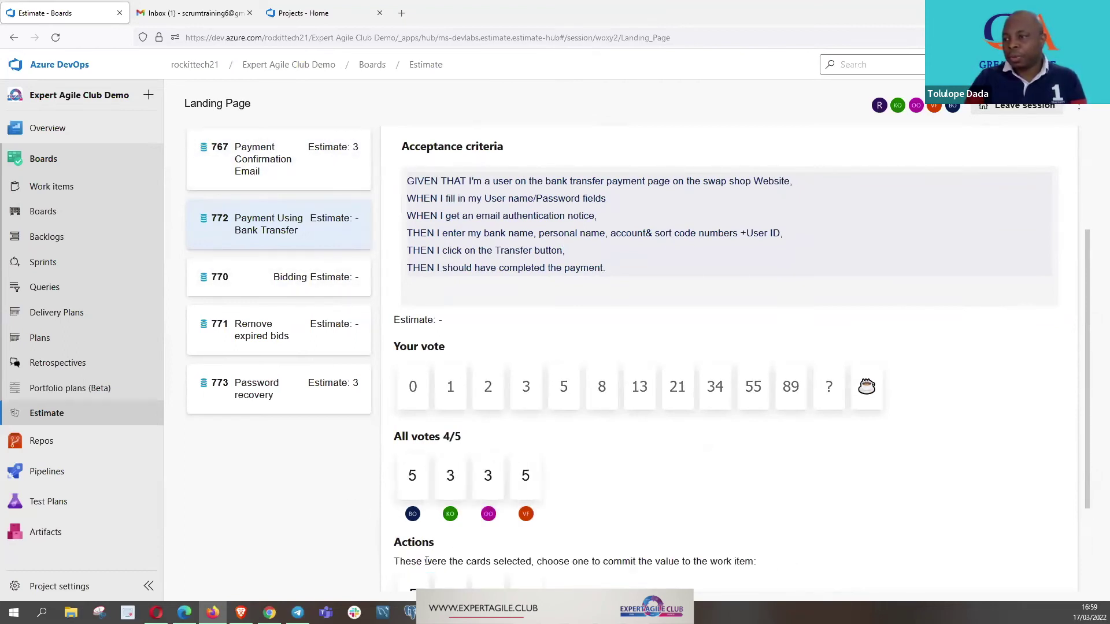
scroll(640, 498, down, 2)
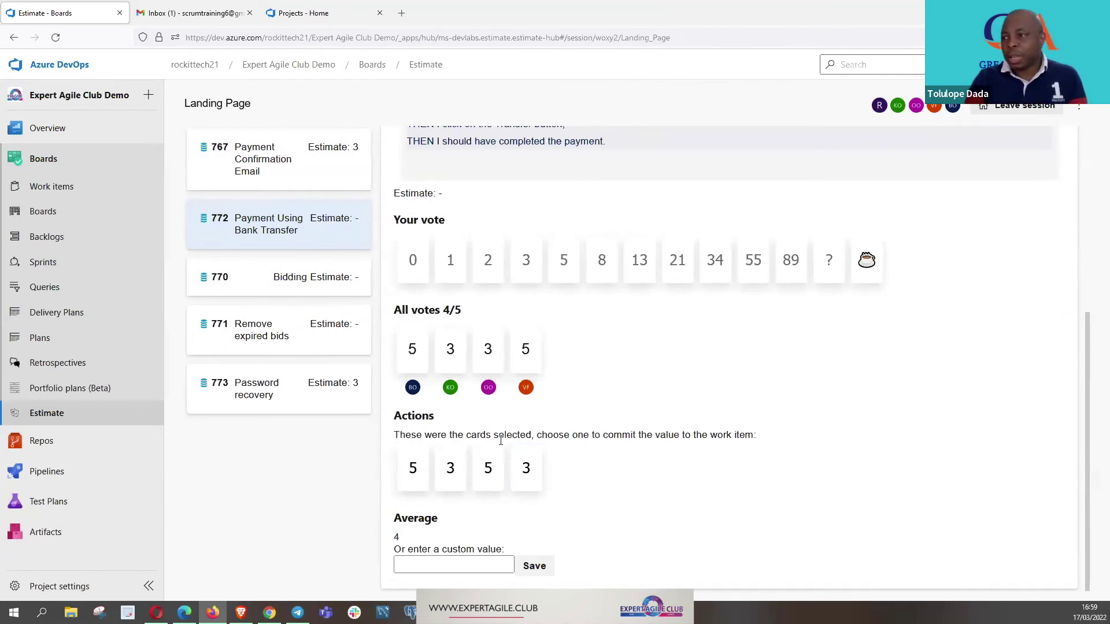
click(429, 565)
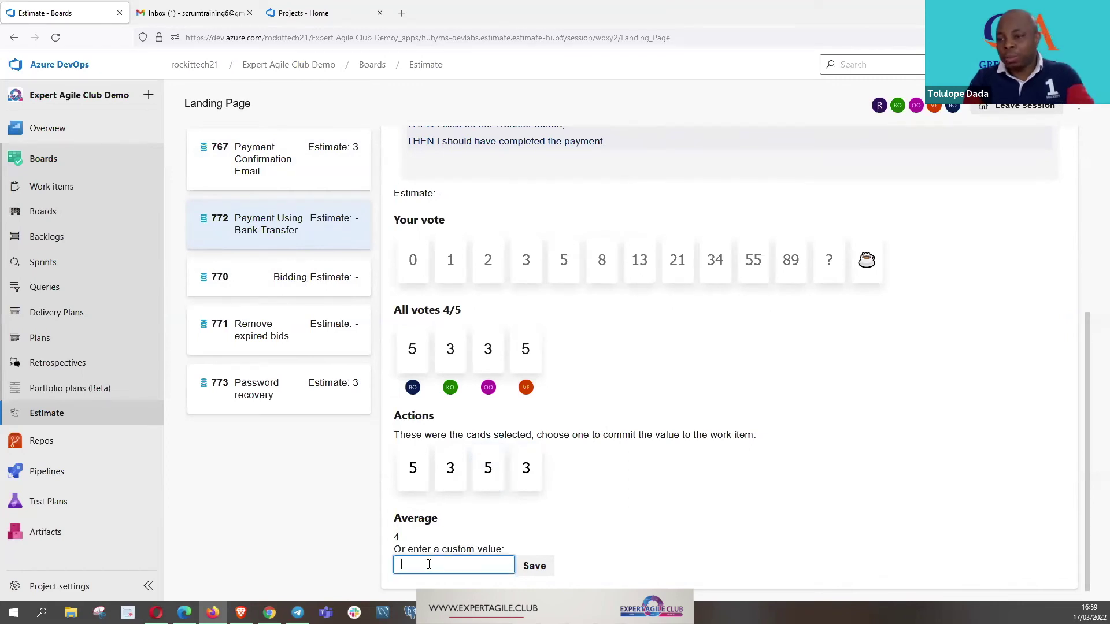
text(5)
click(531, 566)
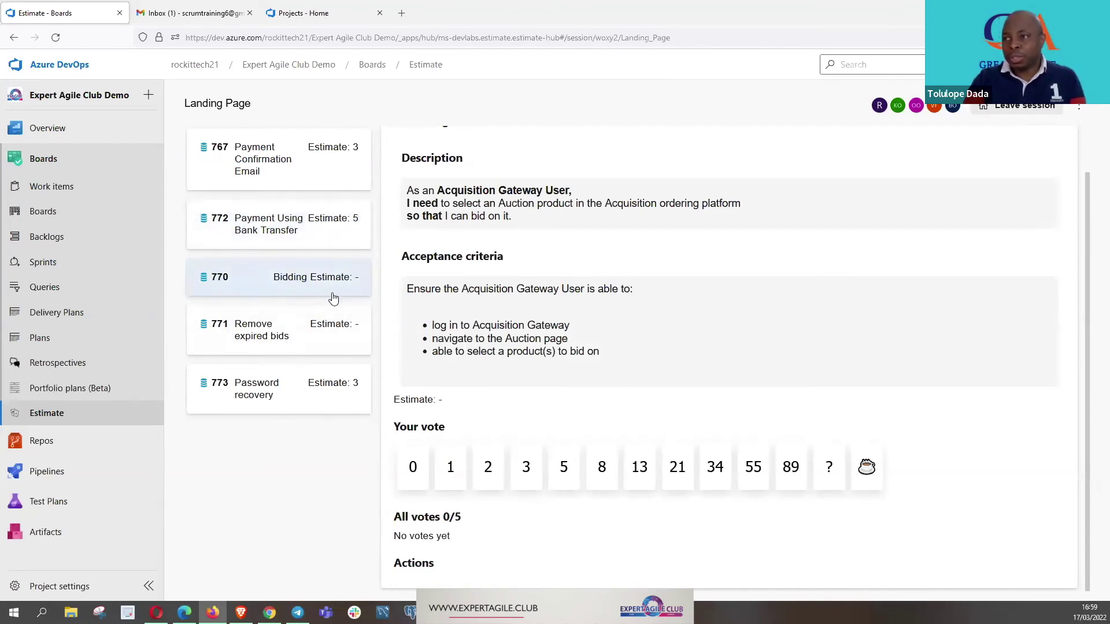
Reveal the hidden votes on Bidding (770) and save a custom estimate of 5
scroll(480, 252, up, 1)
scroll(526, 315, down, 1)
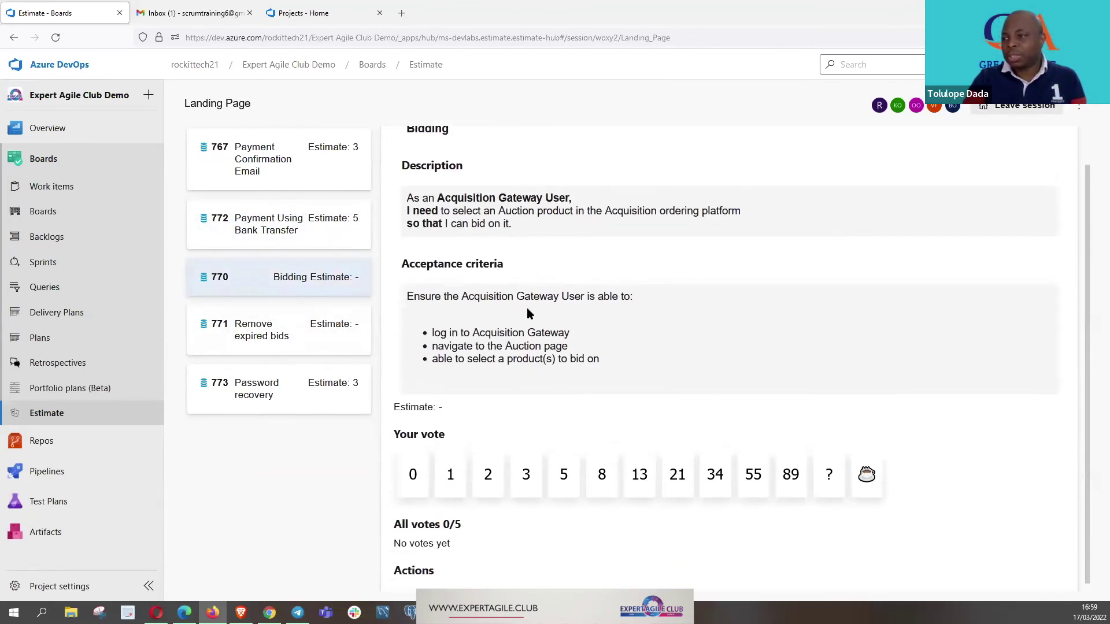
scroll(611, 438, up, 1)
scroll(611, 438, down, 1)
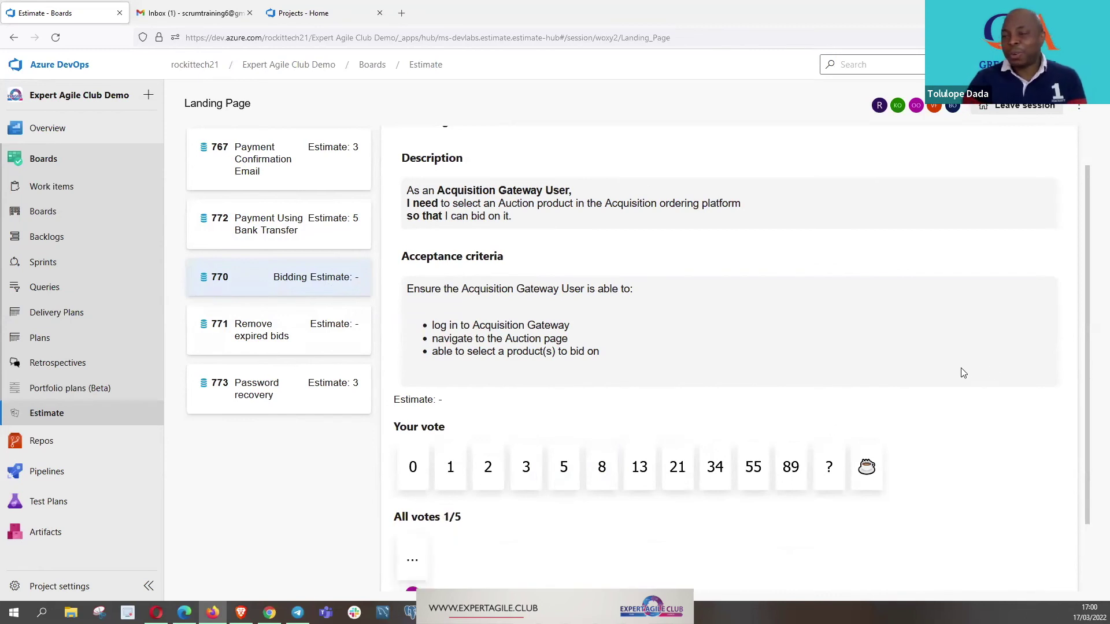
scroll(960, 371, down, 2)
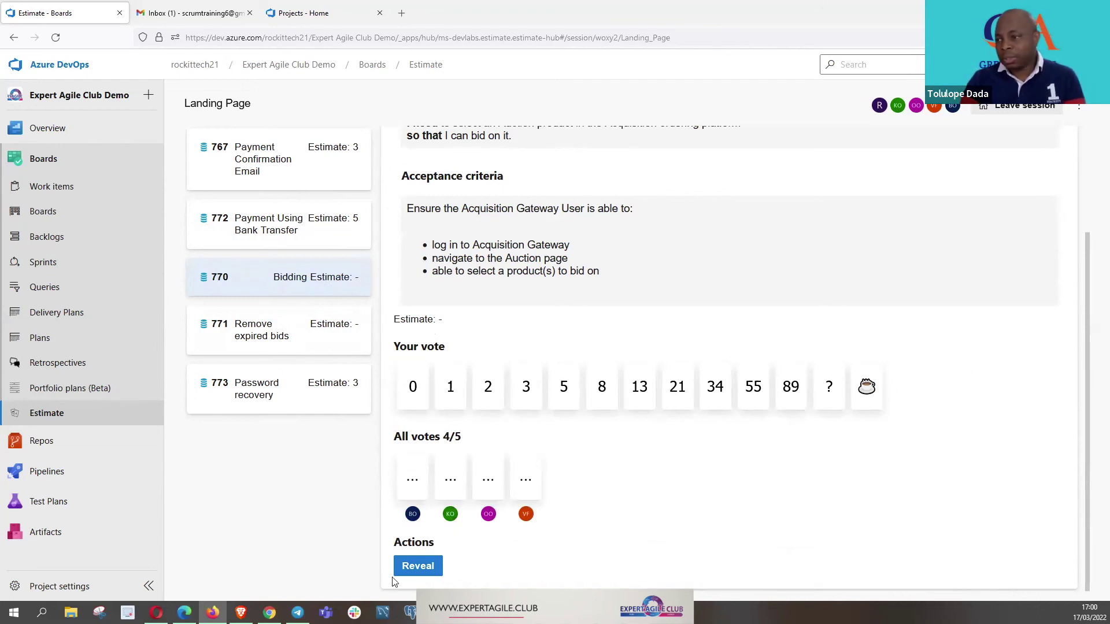
click(422, 567)
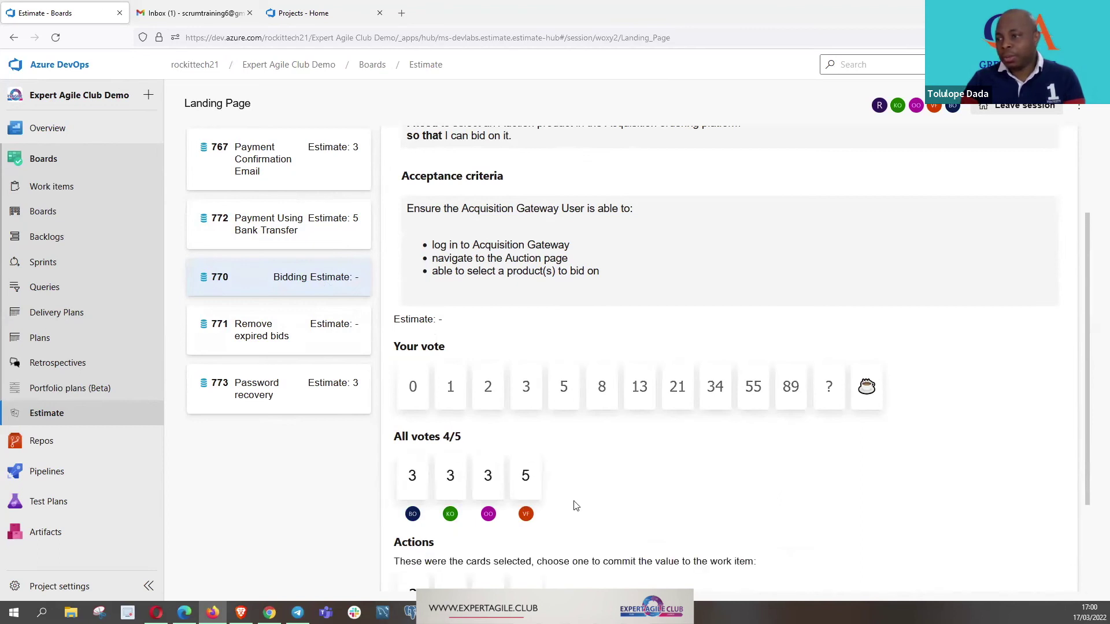
scroll(573, 498, down, 2)
click(438, 566)
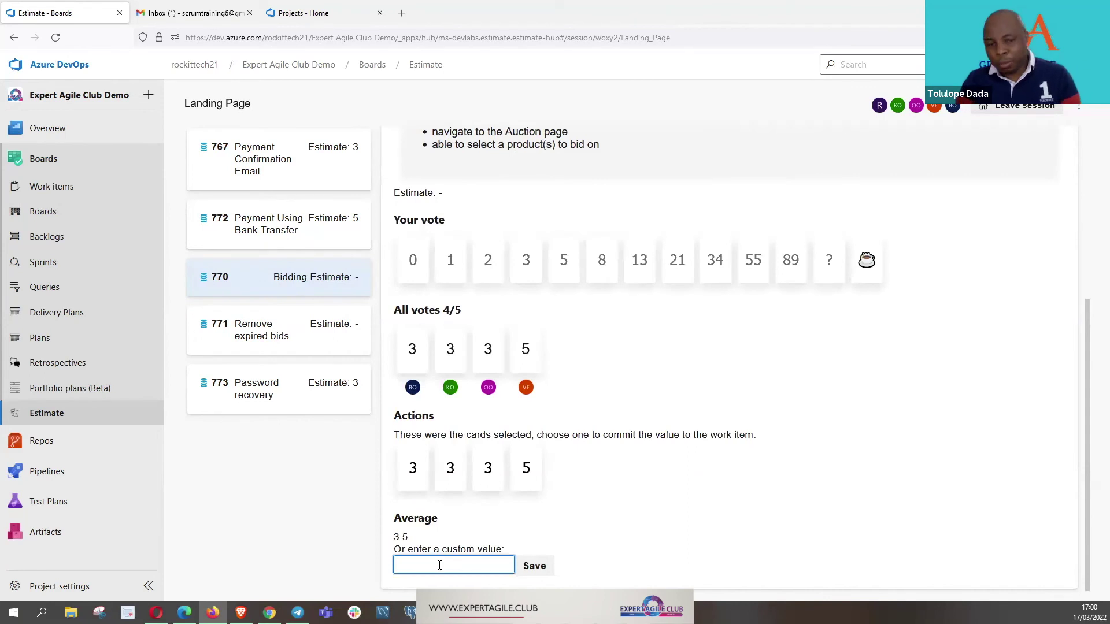
text(5)
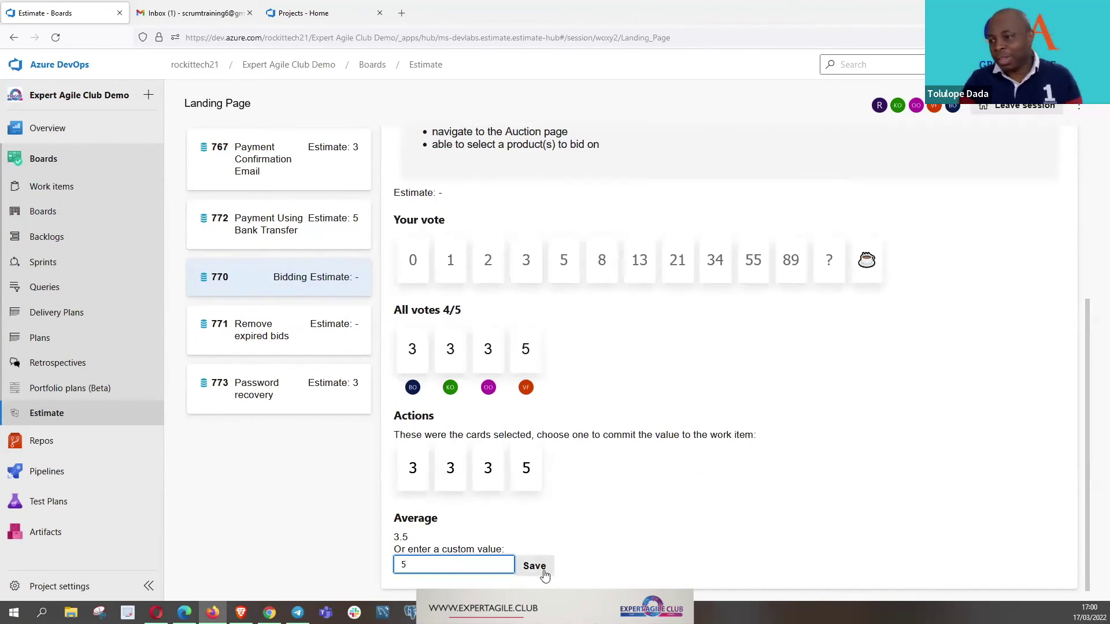
click(533, 566)
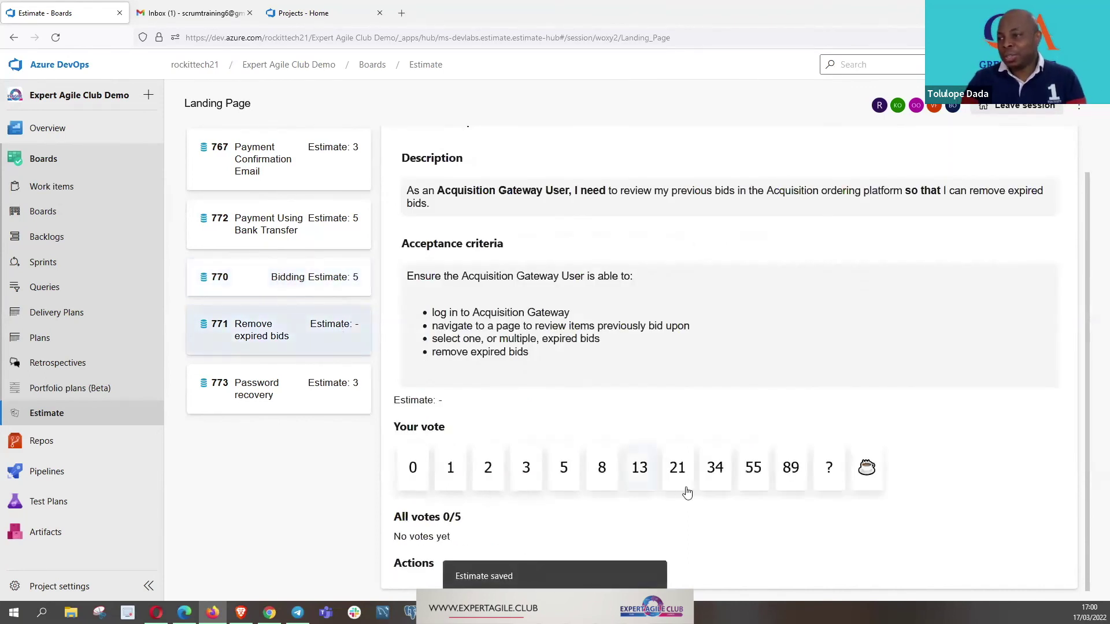
Cast a vote of 3 on Remove expired bids
click(684, 491)
click(528, 483)
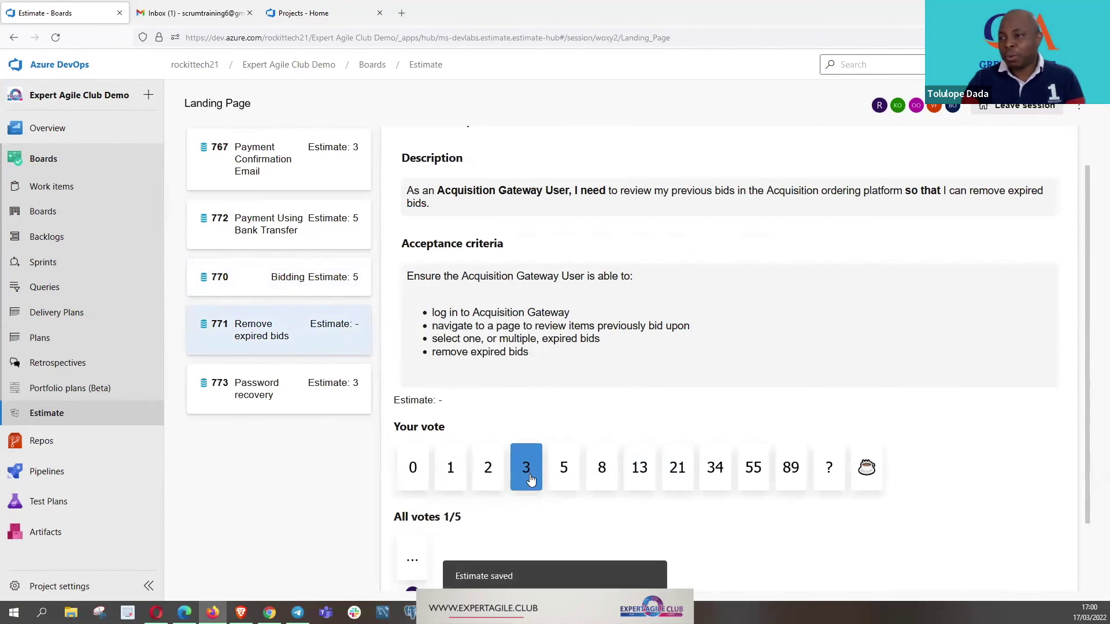
triple_click(1095, 456)
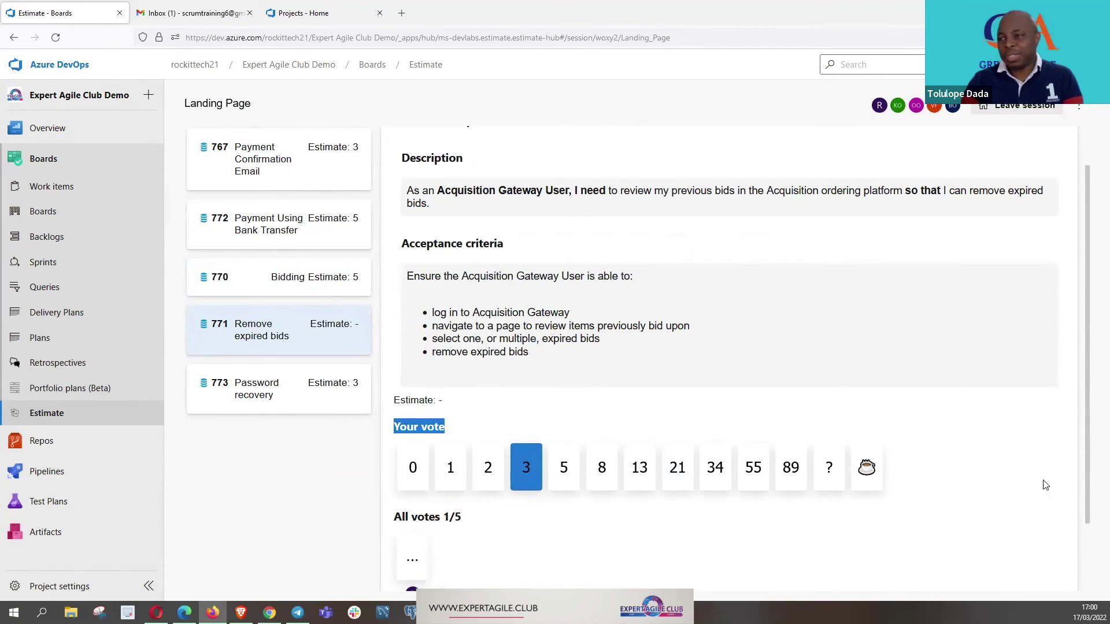
scroll(933, 445, down, 2)
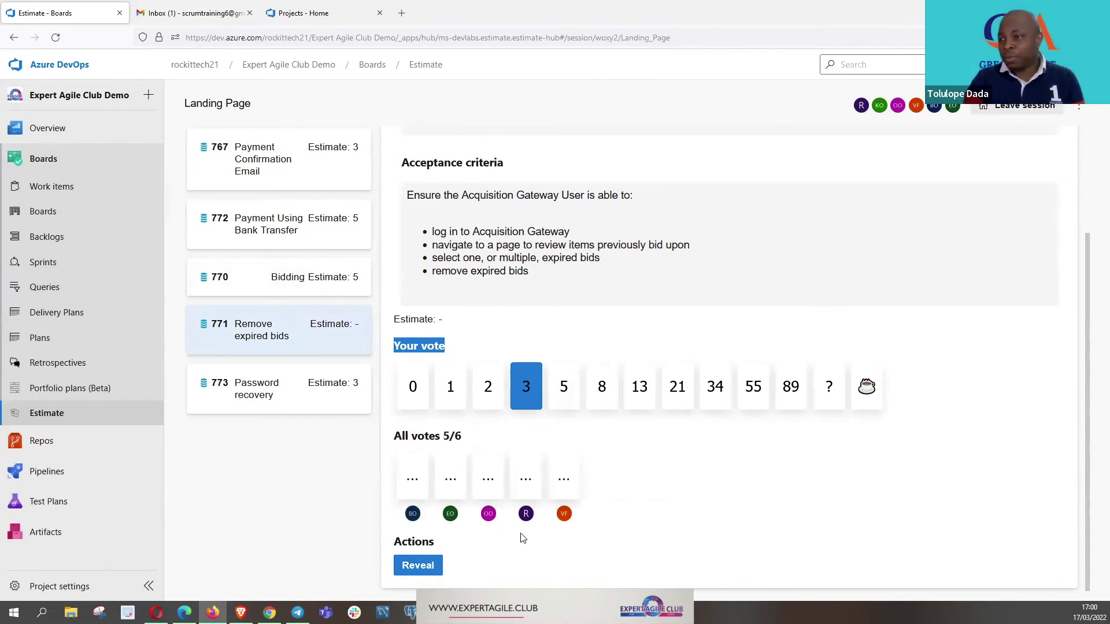
Reveal all votes on Remove expired bids and save 5 as its estimate
click(415, 565)
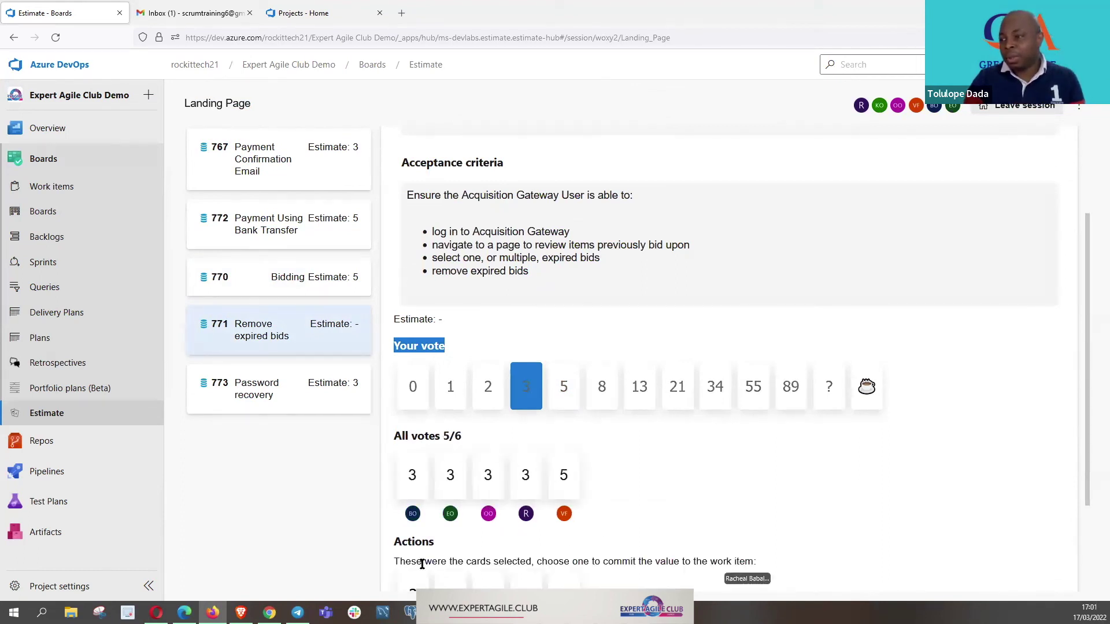
scroll(632, 487, down, 2)
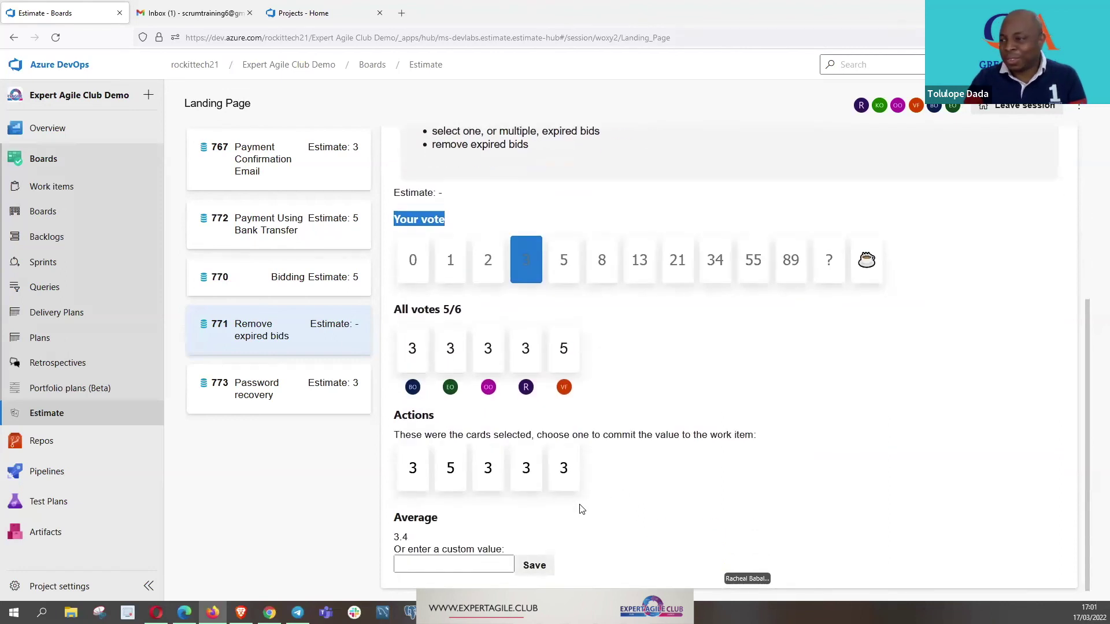
click(455, 457)
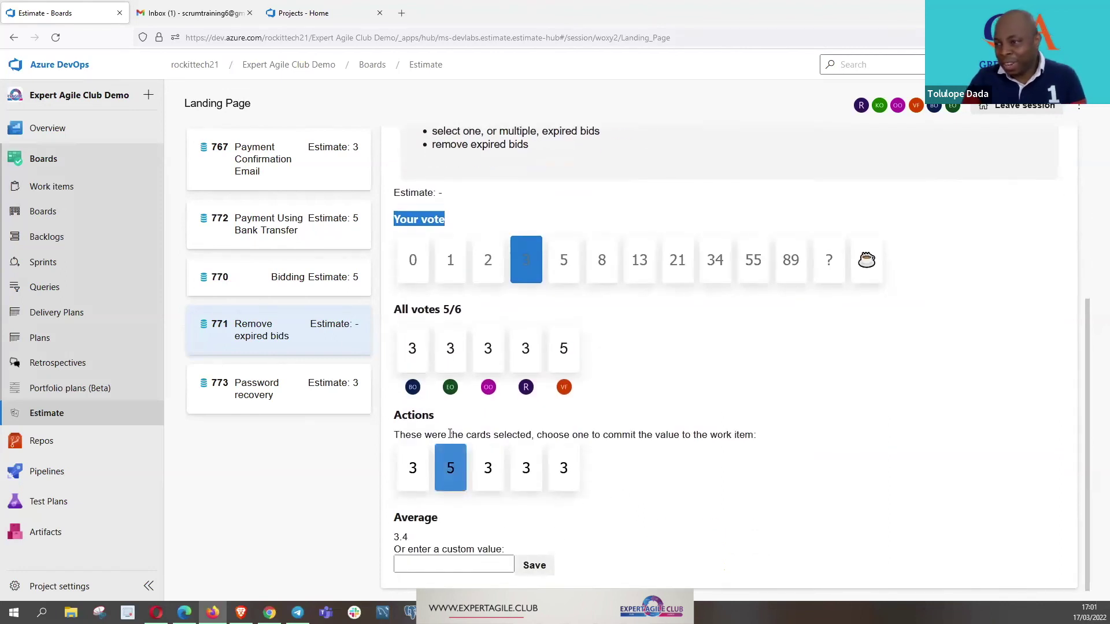
click(416, 565)
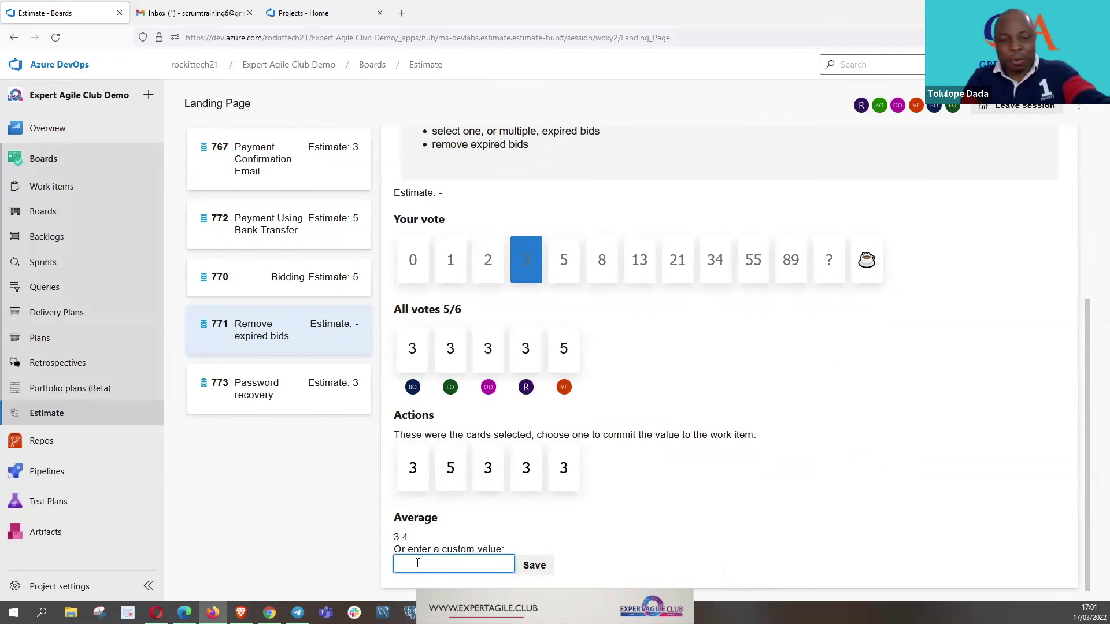
text(5)
click(533, 566)
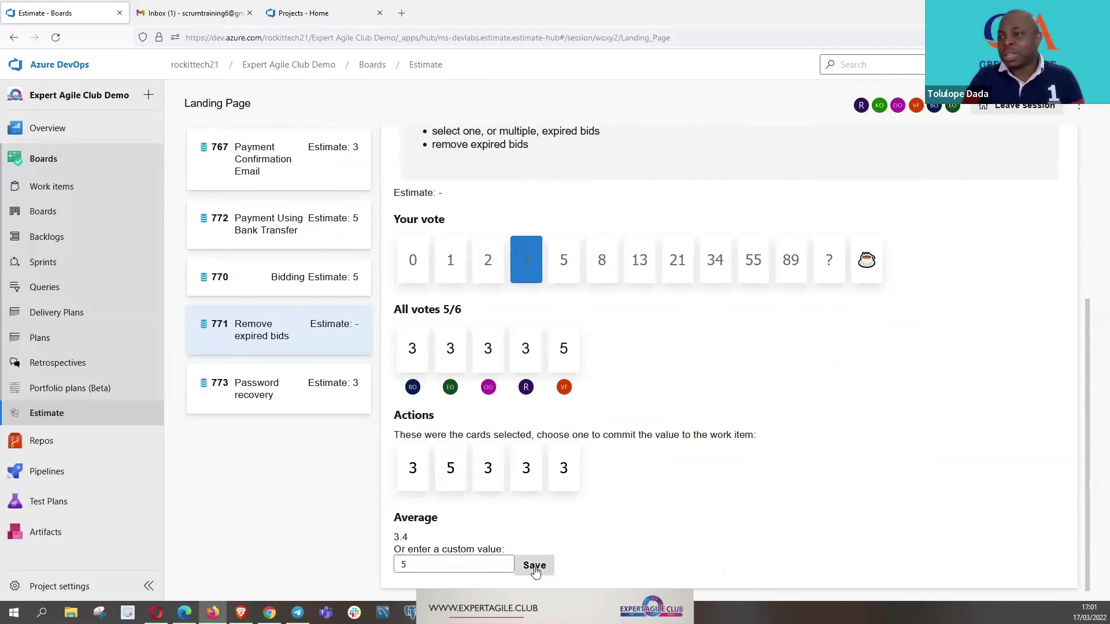
scroll(504, 499, down, 10)
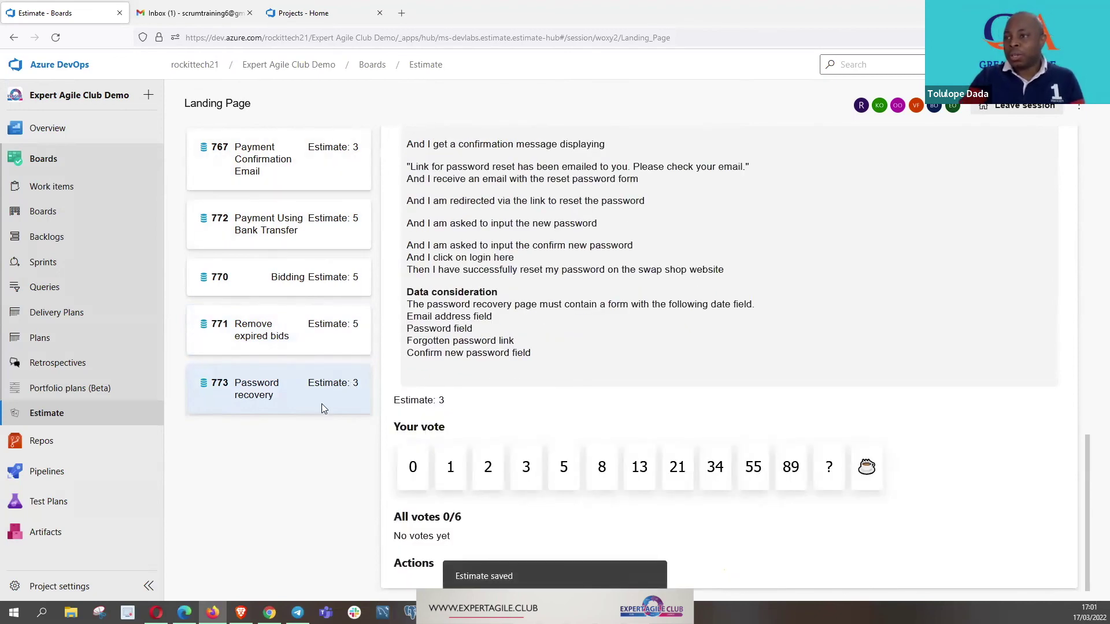
Leave the planning-poker session and open the Sprint 1 backlog with its four stories
click(1014, 107)
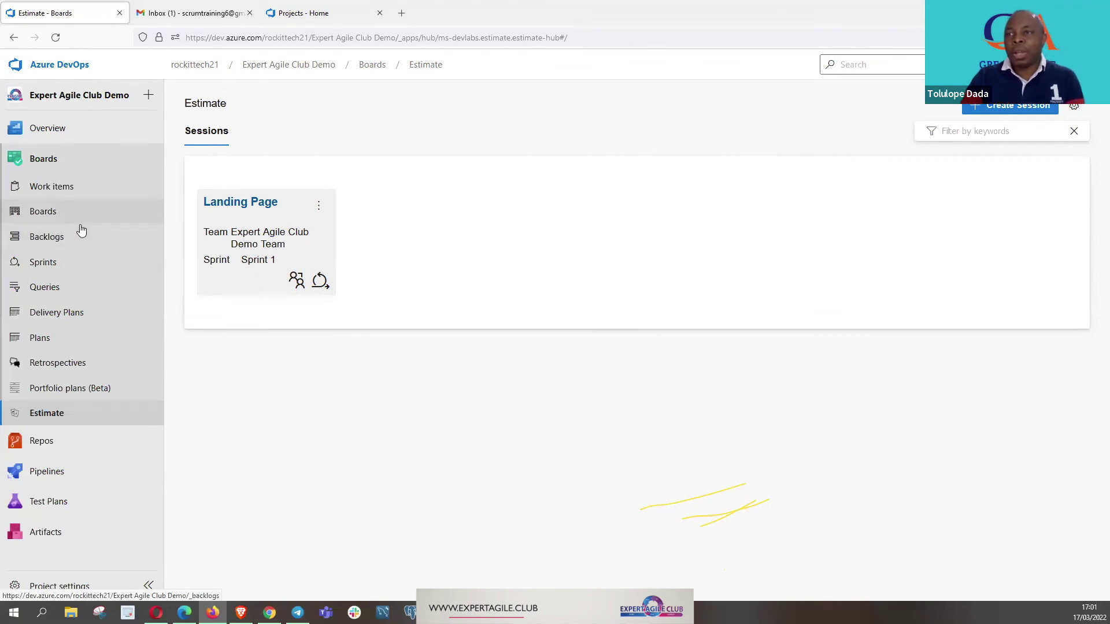
click(61, 265)
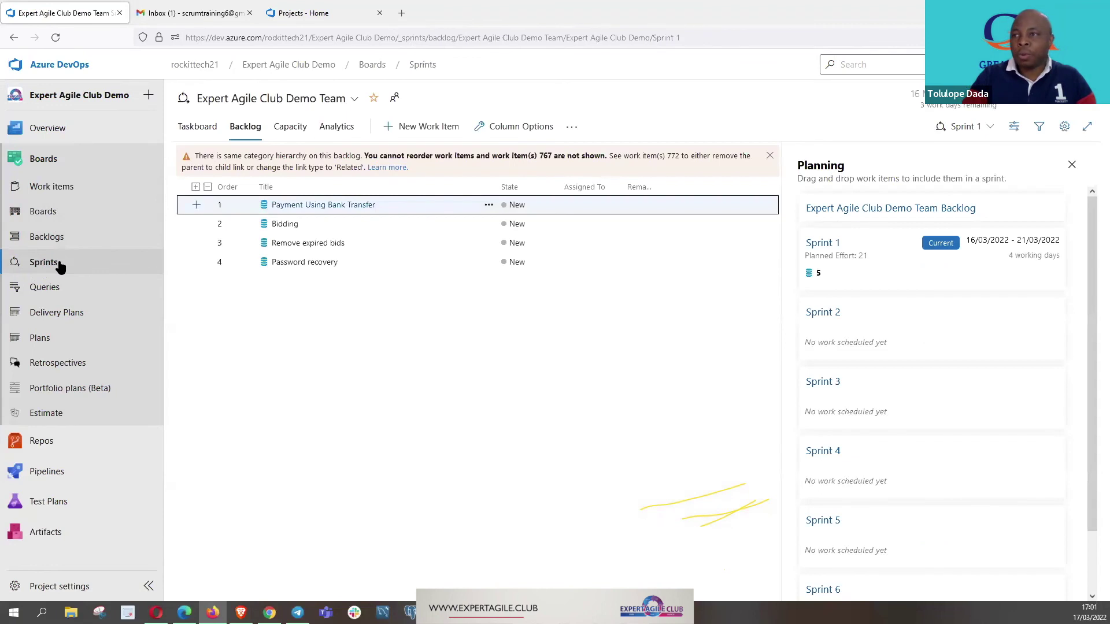